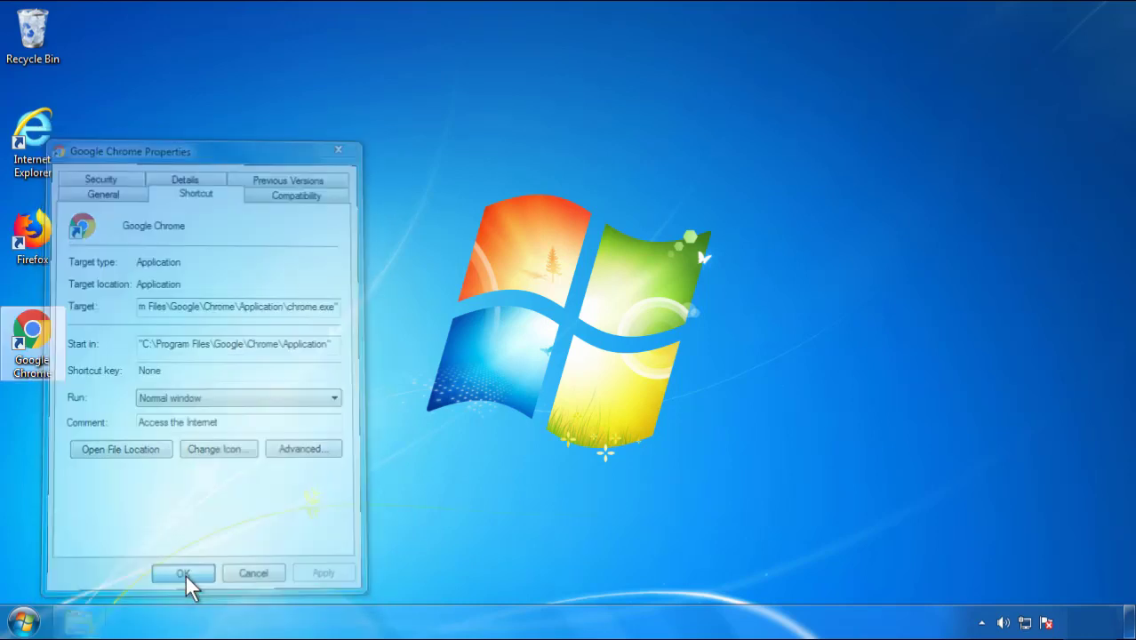
- Close the Chrome shortcut's Properties dialog and bring up the Start menu
{"action": "left_click", "coordinate": [21, 621]}
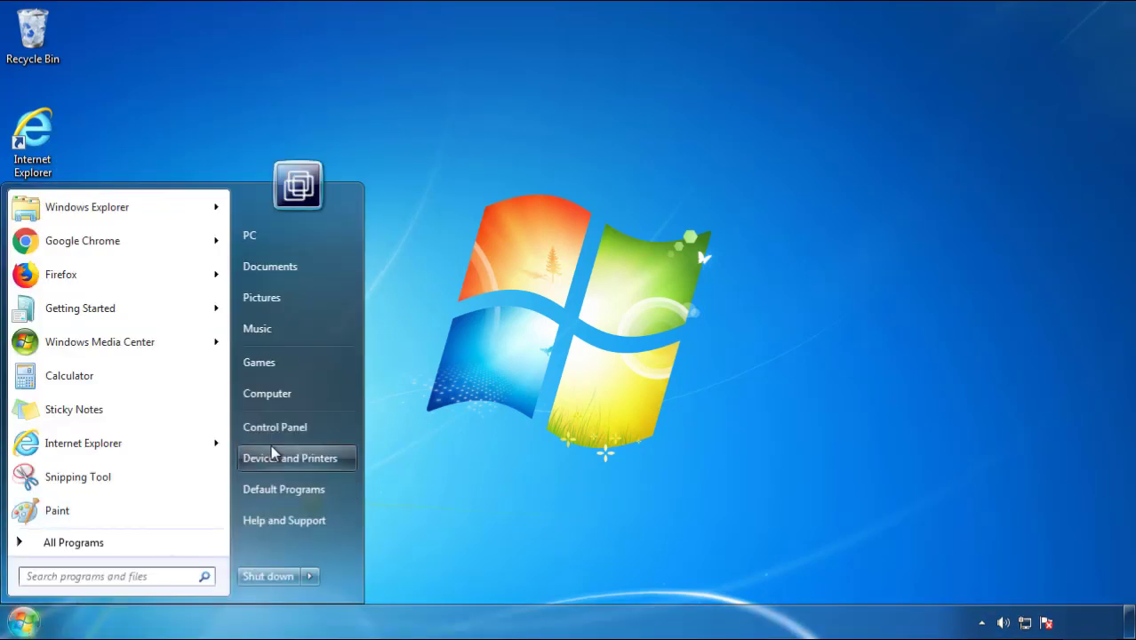
- Open Programs and Features, sort by Installed On newest first, and select SearchMine 2.00
{"action": "left_click", "coordinate": [284, 424]}
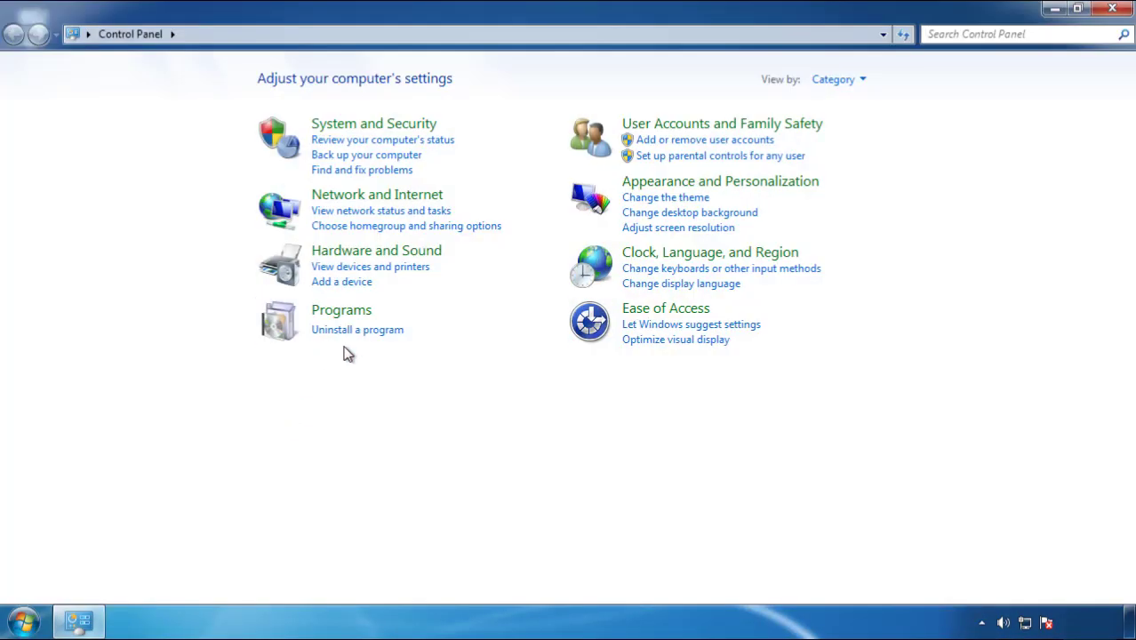
{"action": "left_click", "coordinate": [353, 329]}
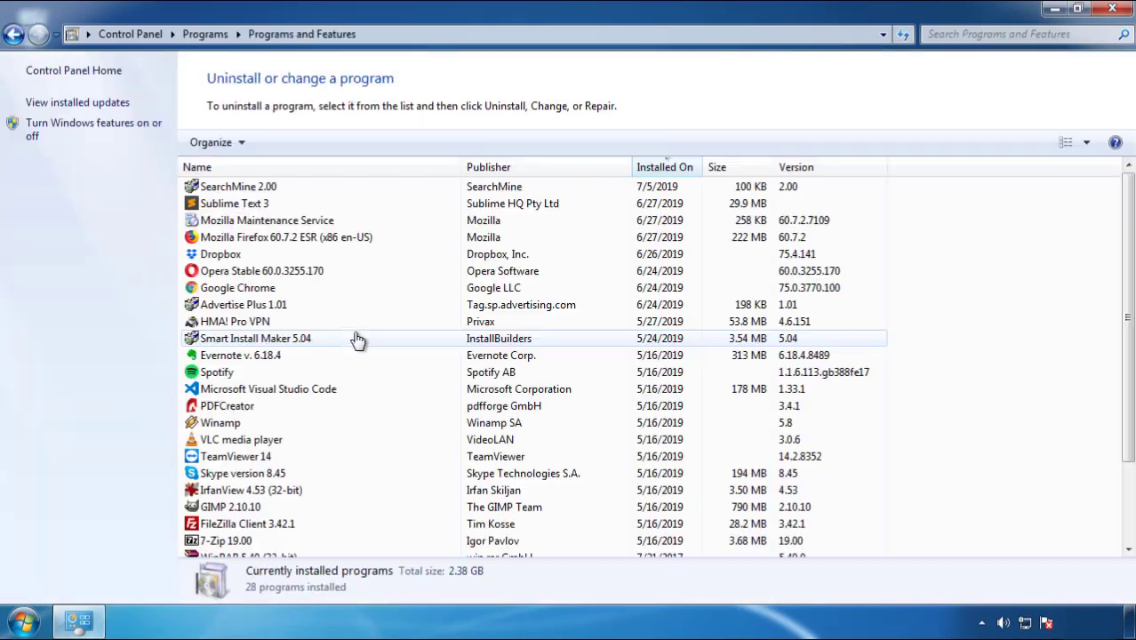
{"action": "left_click", "coordinate": [666, 169]}
{"action": "left_click", "coordinate": [660, 171]}
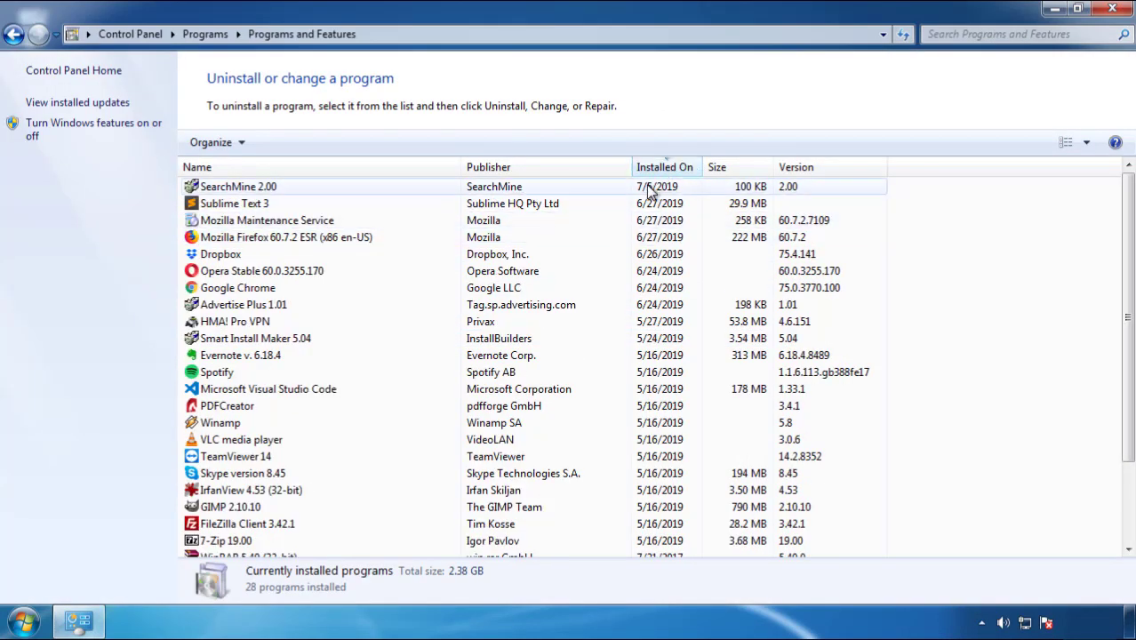
{"action": "left_click", "coordinate": [238, 190]}
- Uninstall SearchMine 2.00 through its uninstall wizard, then close Programs and Features
{"action": "left_click", "coordinate": [284, 144]}
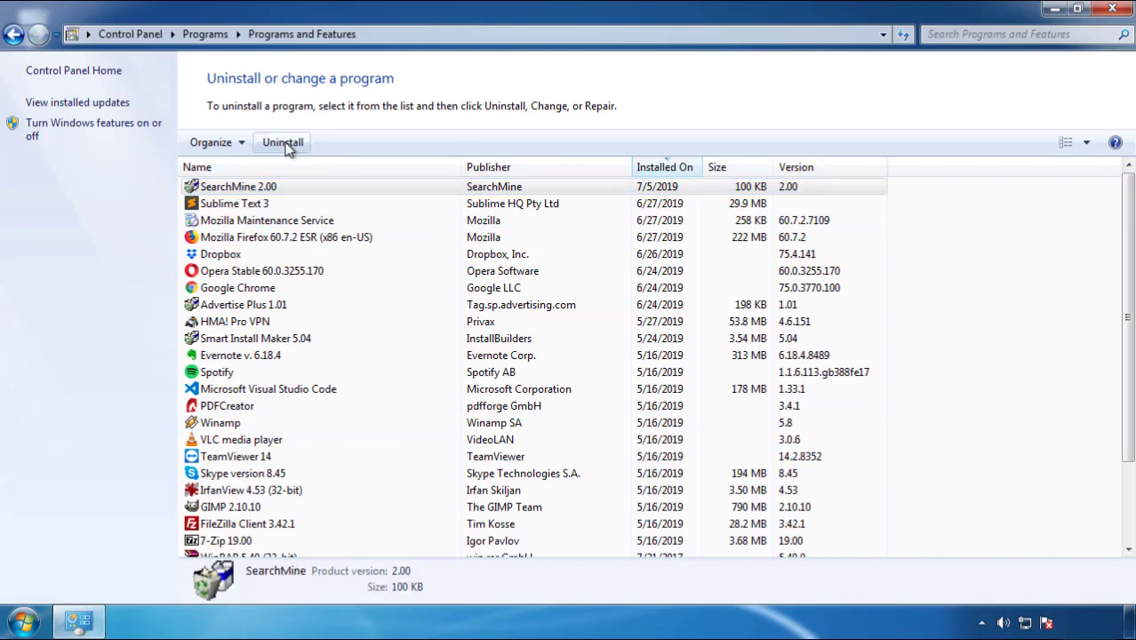
{"action": "left_click", "coordinate": [662, 471]}
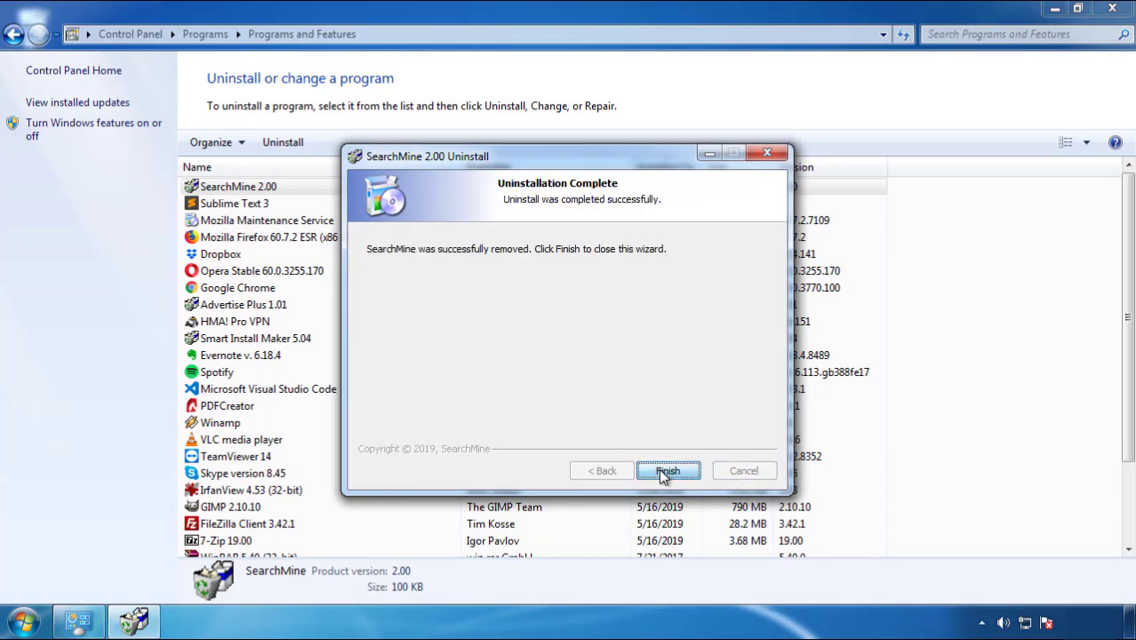
{"action": "left_click", "coordinate": [658, 468]}
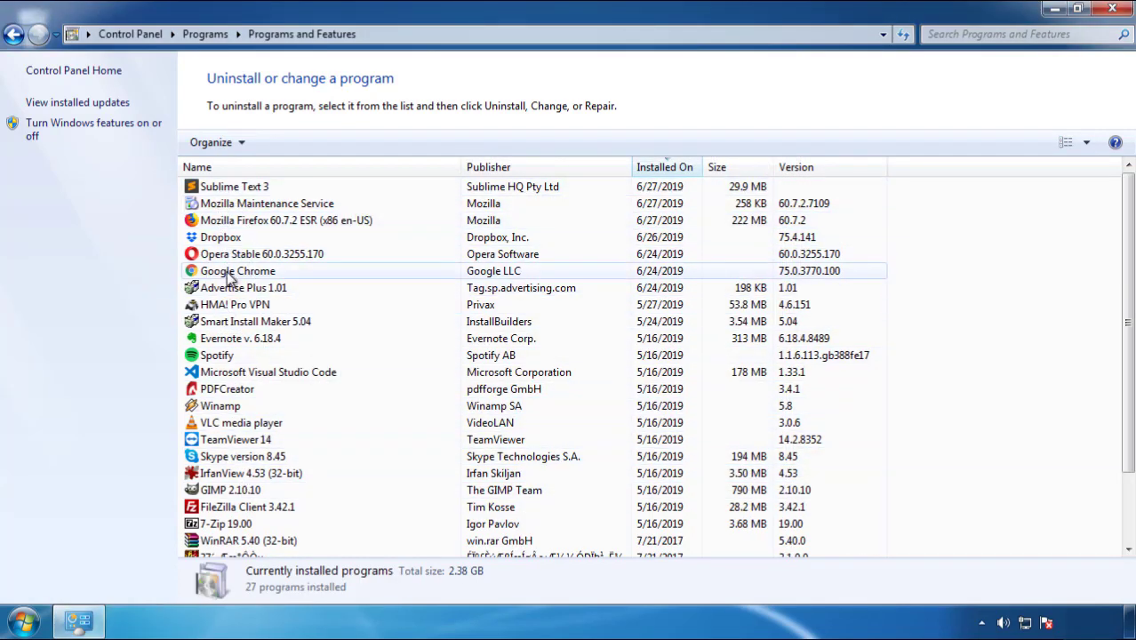
{"action": "left_click", "coordinate": [1112, 10]}
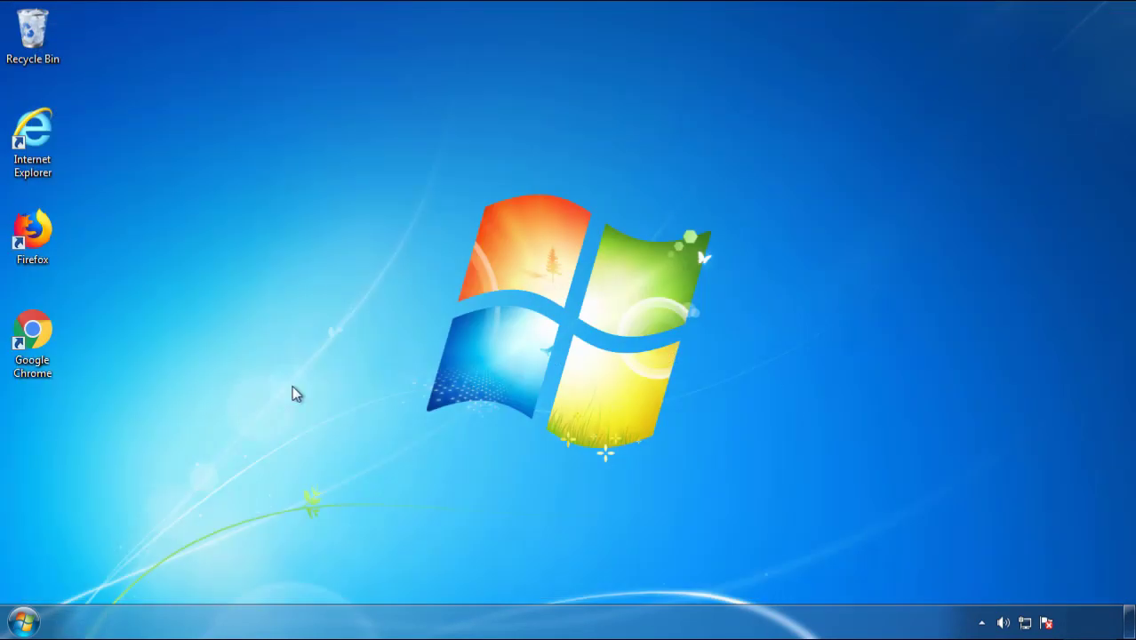
- Restart the computer and pick Safe Mode from the Advanced Boot Options
{"action": "left_click", "coordinate": [21, 624]}
{"action": "left_click", "coordinate": [309, 577]}
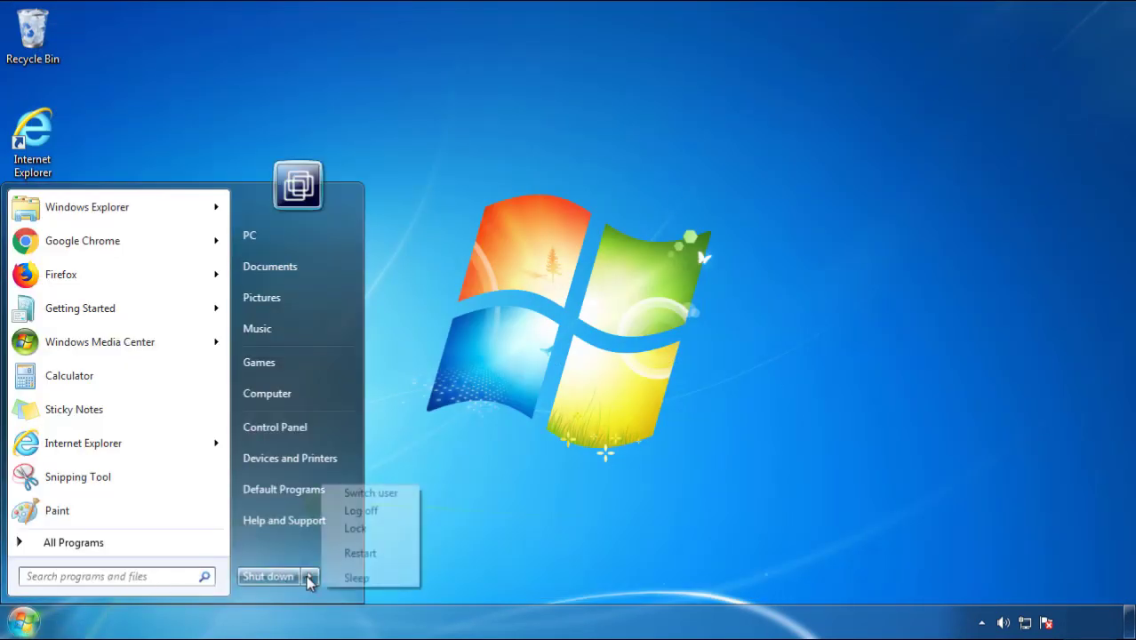
{"action": "left_click", "coordinate": [593, 486]}
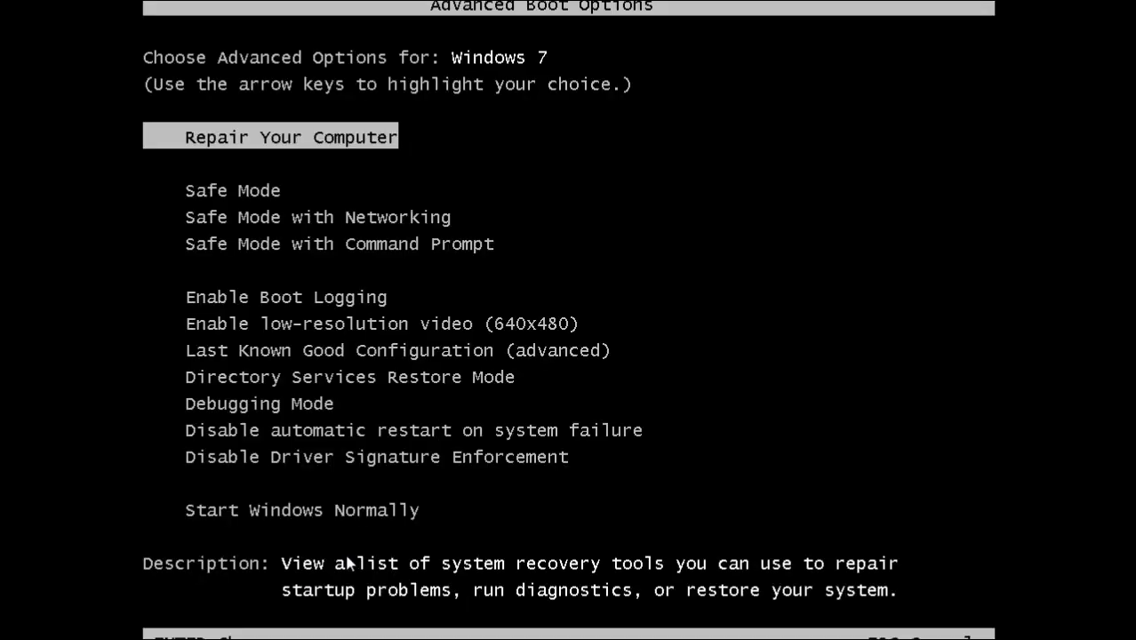
{"action": "key", "text": "Down"}
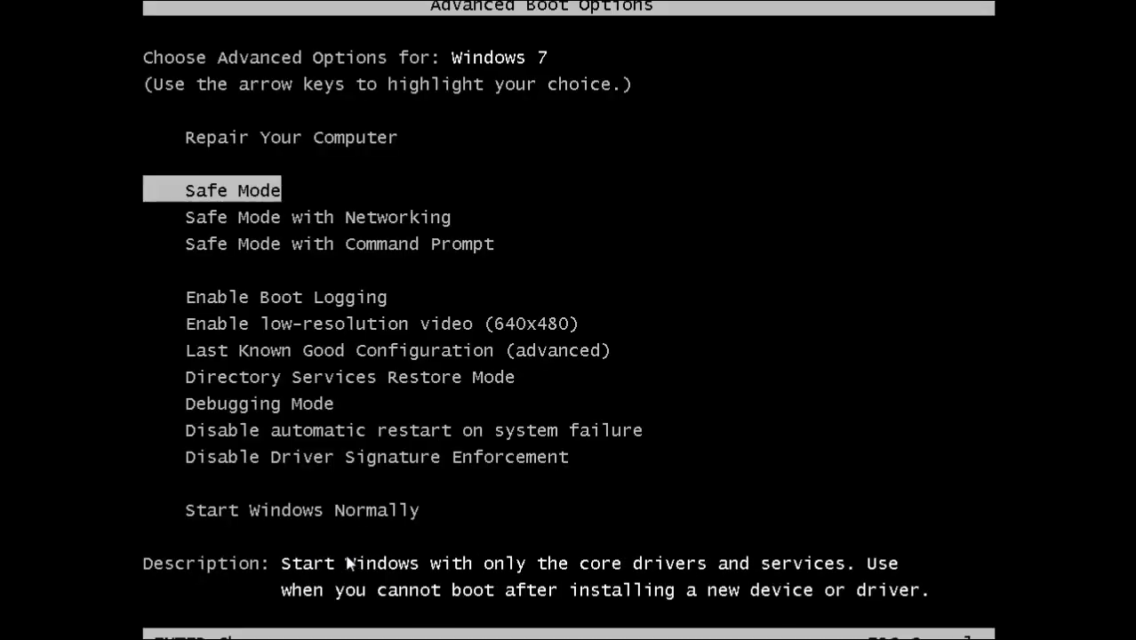
{"action": "key", "text": "Return"}
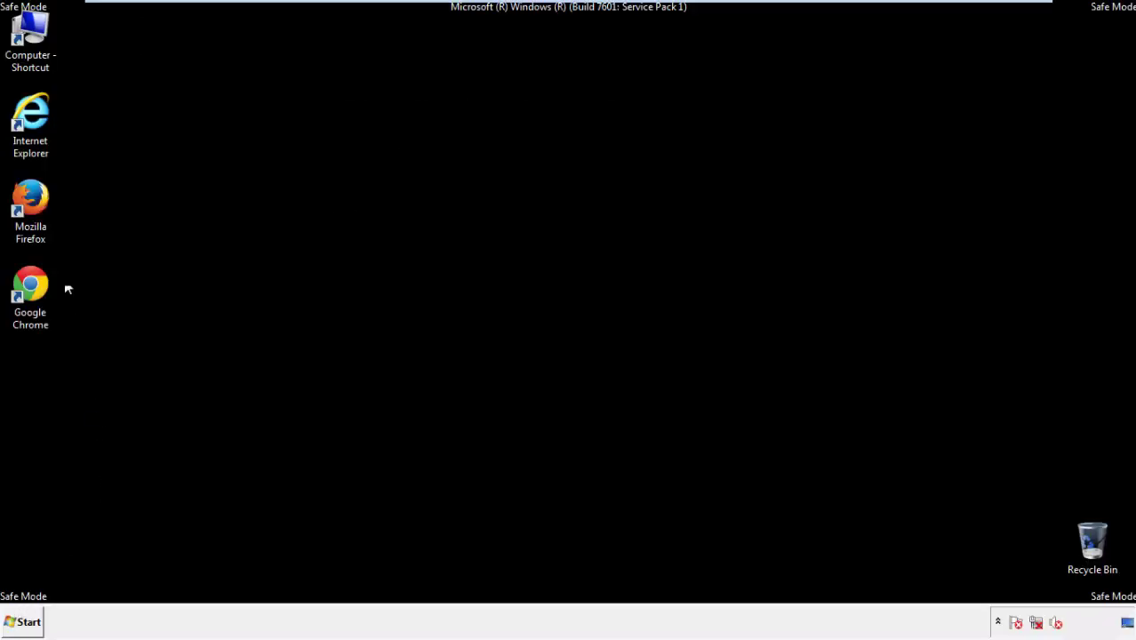
- Launch Firefox, decline the default-browser prompt, and toggle the Menu Bar off and back on
{"action": "double_click", "coordinate": [41, 208]}
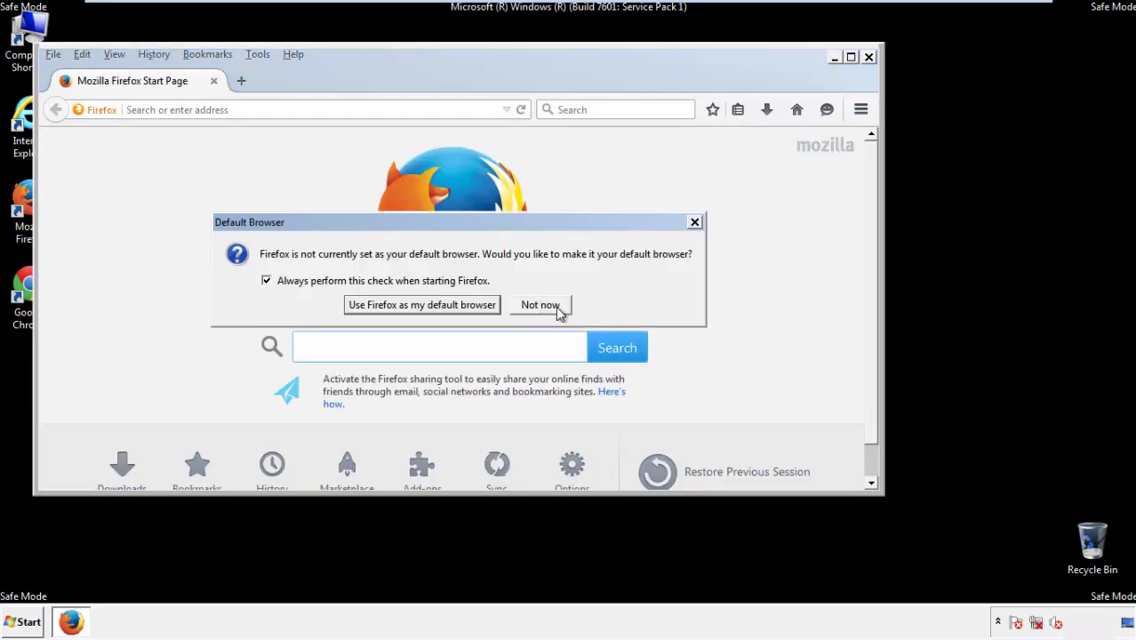
{"action": "left_click", "coordinate": [555, 305]}
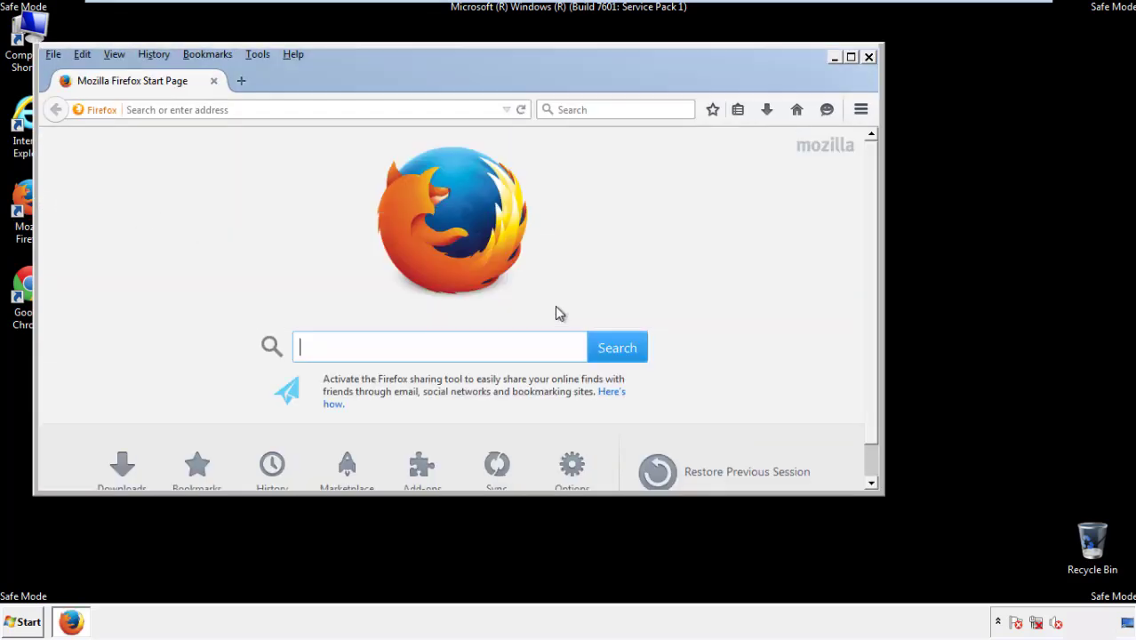
{"action": "right_click", "coordinate": [348, 78]}
{"action": "left_click", "coordinate": [383, 135]}
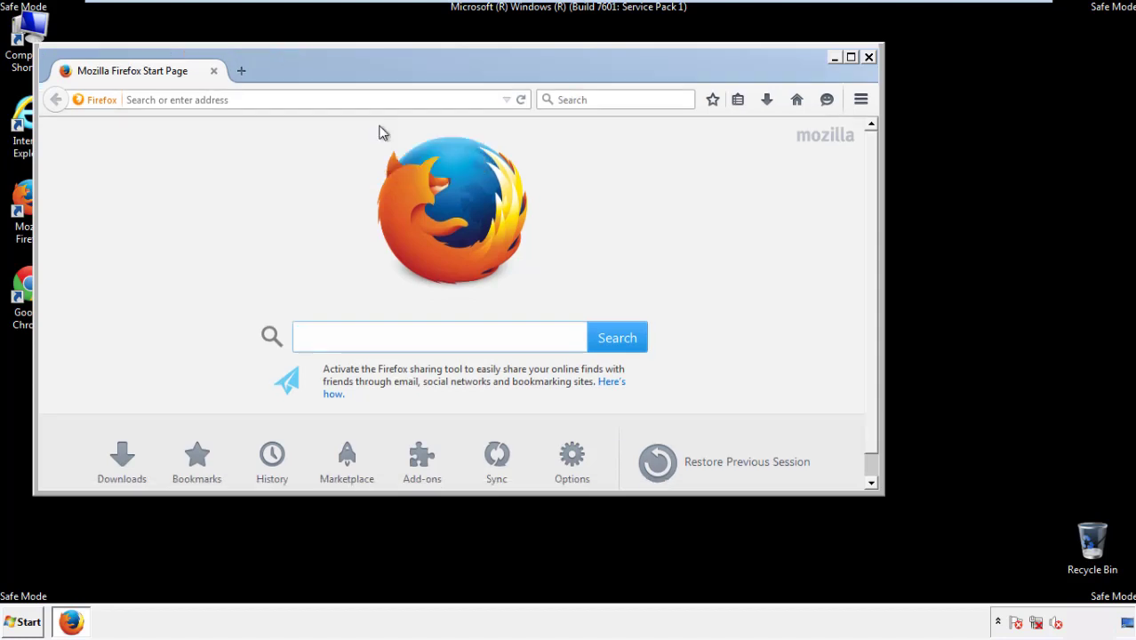
{"action": "right_click", "coordinate": [356, 73]}
{"action": "left_click", "coordinate": [367, 135]}
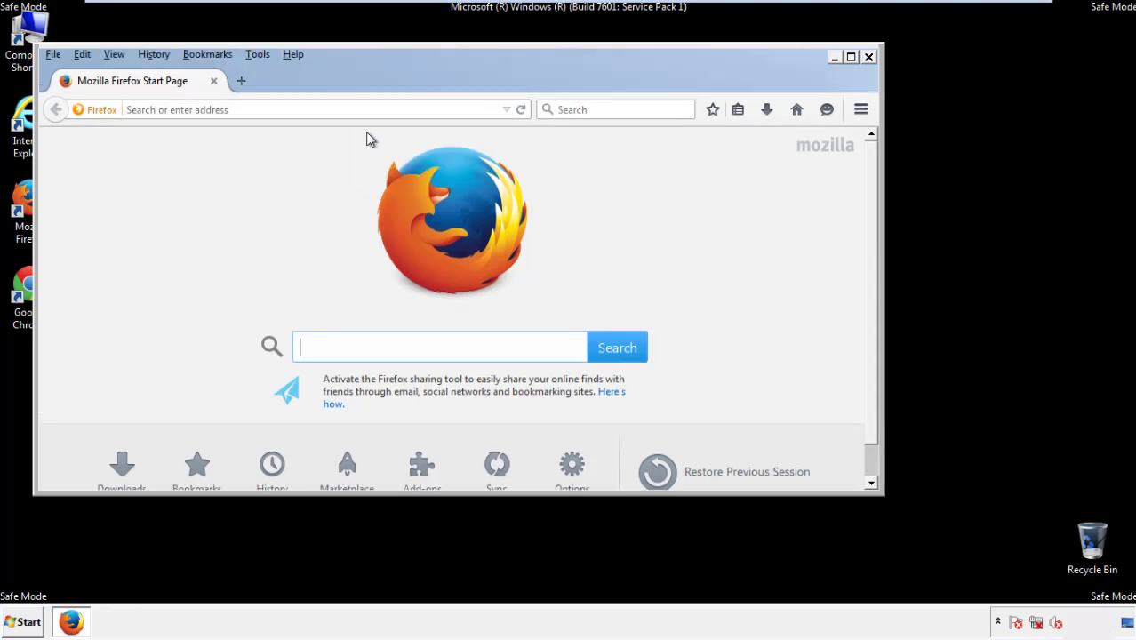
{"action": "left_click", "coordinate": [153, 54]}
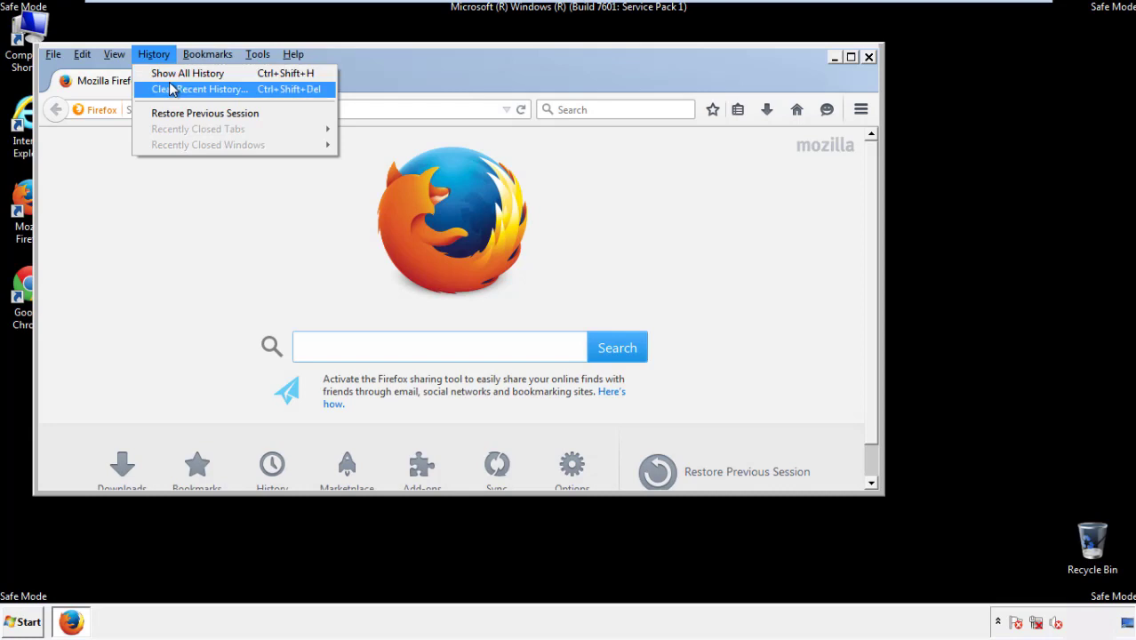
- Clear Firefox's recent history for time range Everything with all data types checked
{"action": "left_click", "coordinate": [191, 89]}
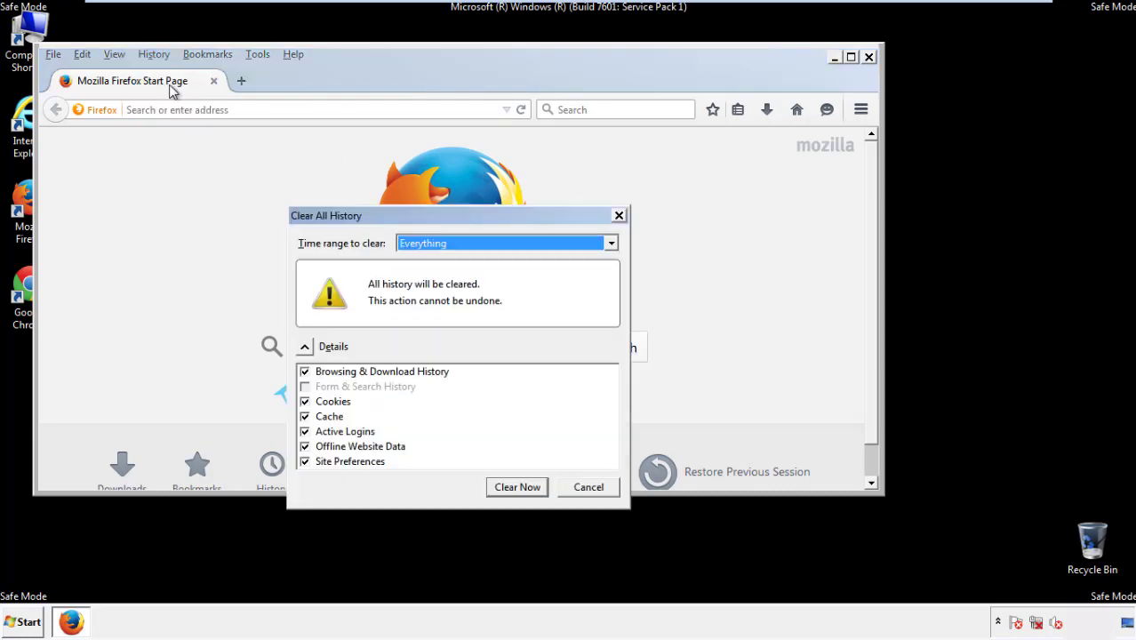
{"action": "left_click", "coordinate": [400, 244]}
{"action": "left_click", "coordinate": [425, 331]}
{"action": "left_click", "coordinate": [305, 447]}
{"action": "left_click", "coordinate": [305, 446]}
{"action": "left_click", "coordinate": [305, 462]}
{"action": "left_click", "coordinate": [305, 462]}
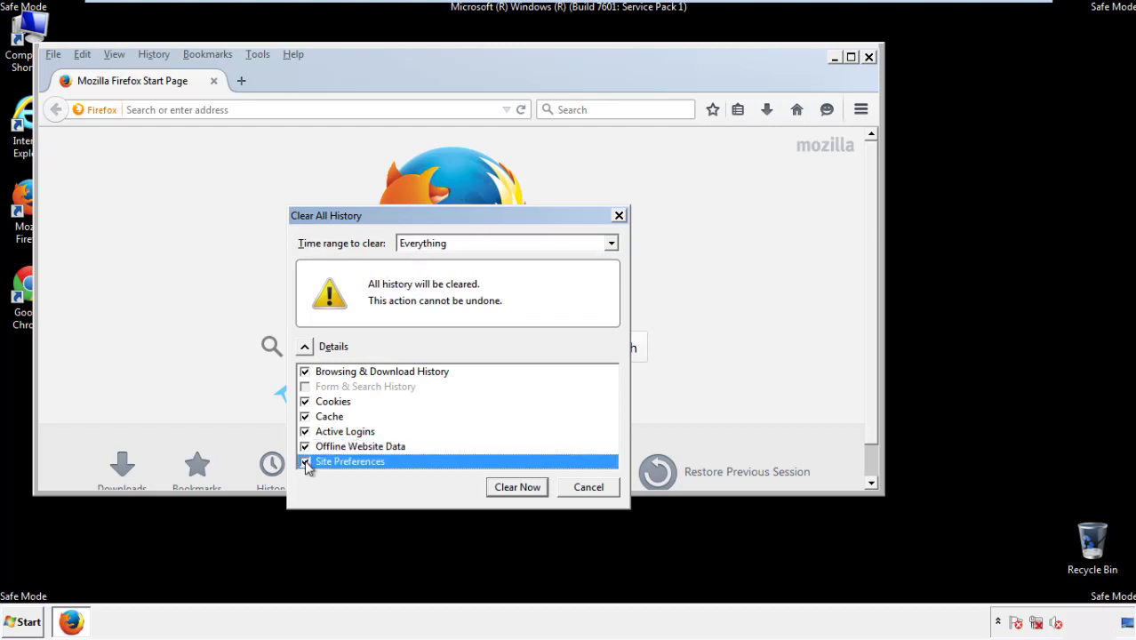
{"action": "left_click", "coordinate": [517, 489]}
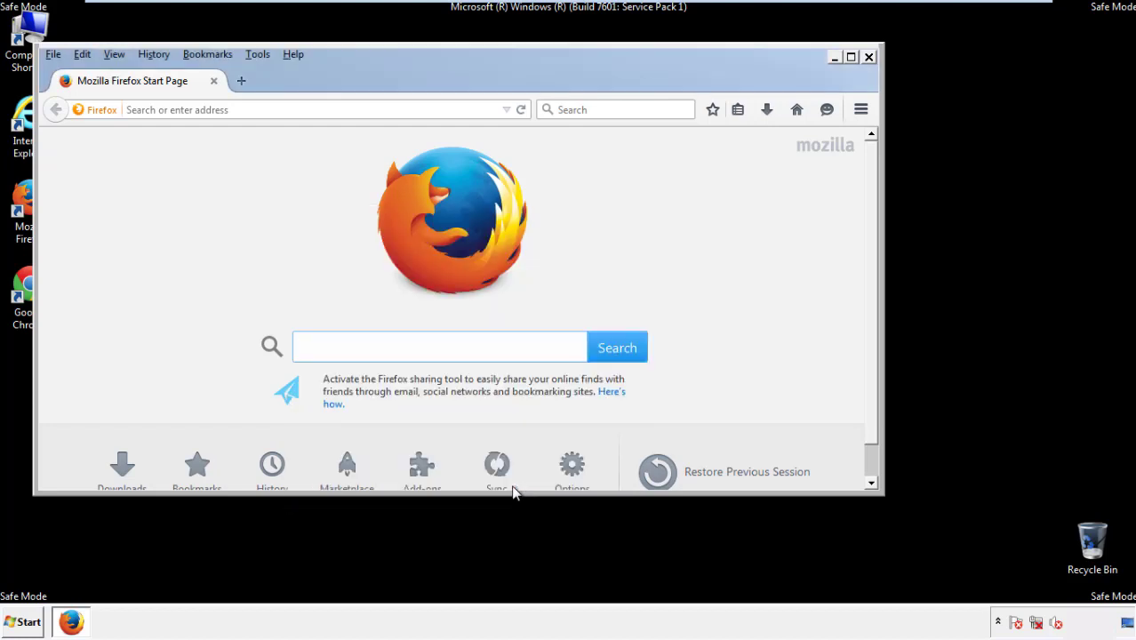
- Refresh Firefox from Troubleshooting Information, decline the default-browser prompt, and close Firefox
{"action": "left_click", "coordinate": [293, 54]}
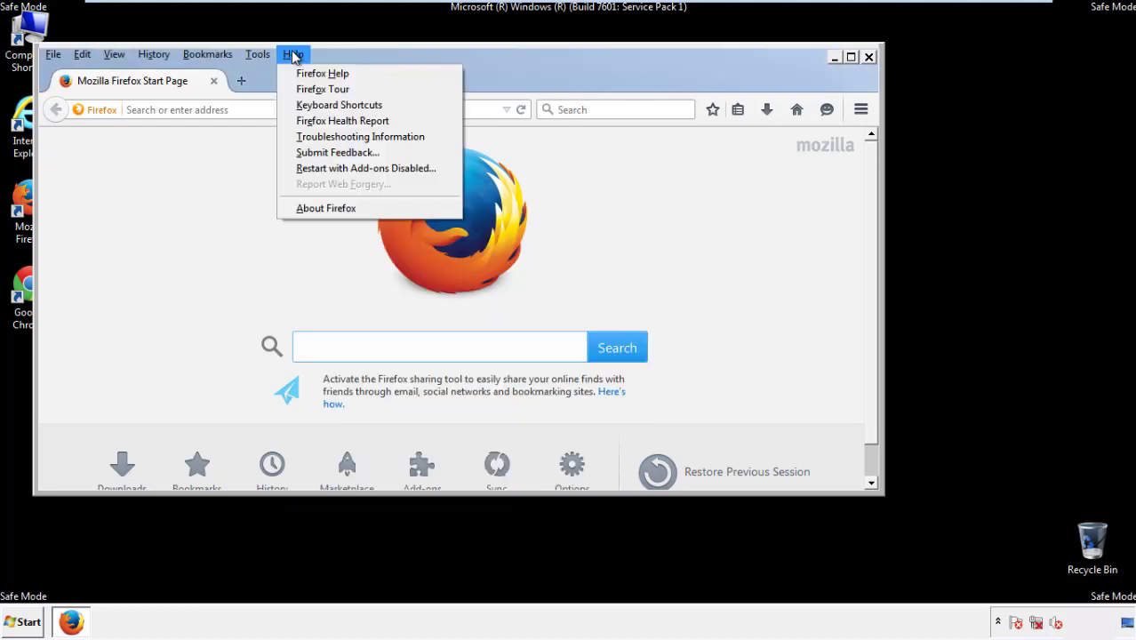
{"action": "left_click", "coordinate": [331, 137]}
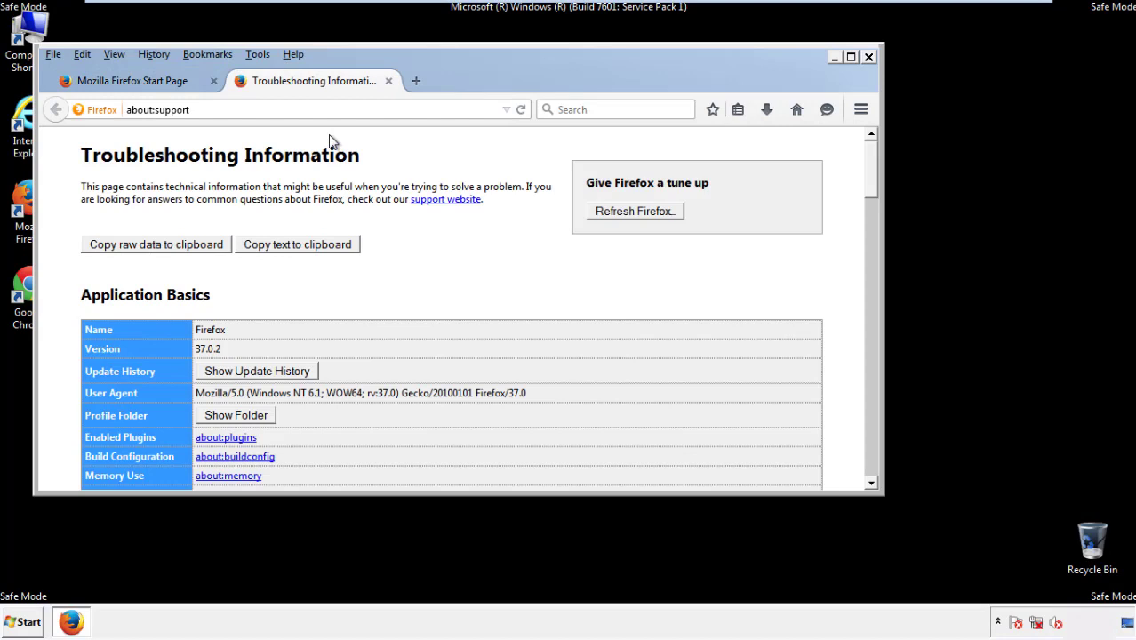
{"action": "left_click", "coordinate": [659, 216]}
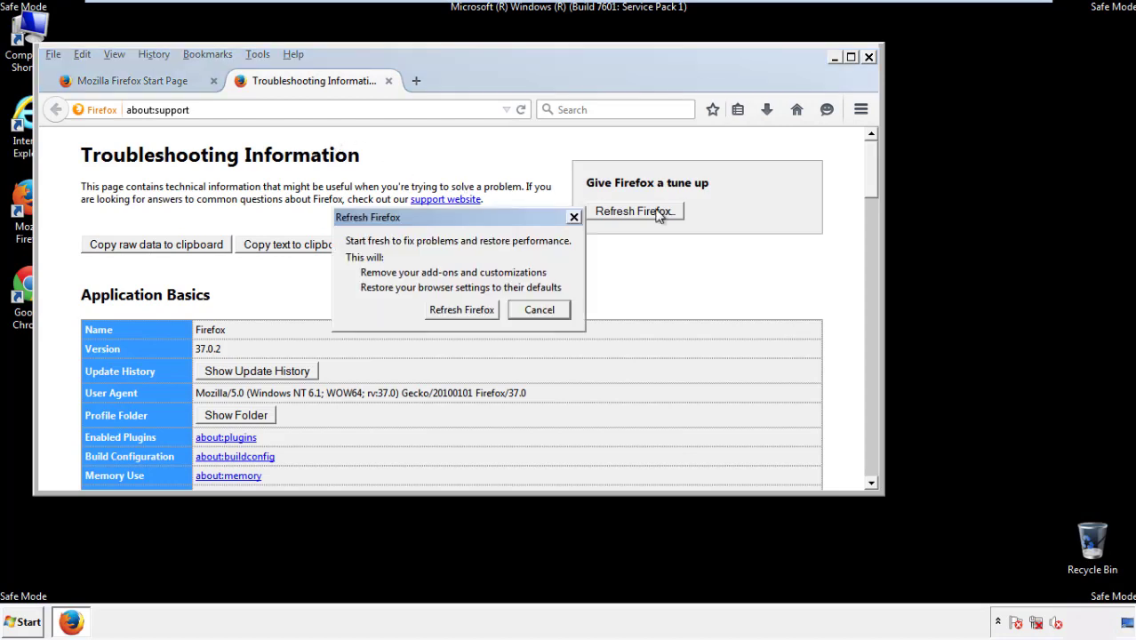
{"action": "left_click", "coordinate": [462, 308]}
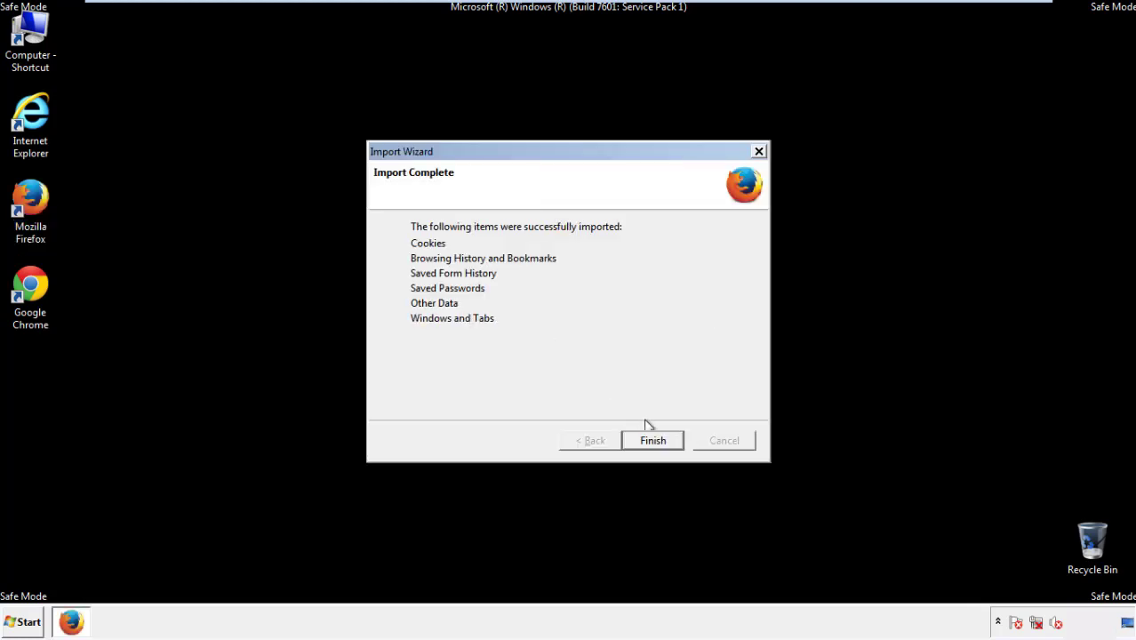
{"action": "left_click", "coordinate": [652, 441]}
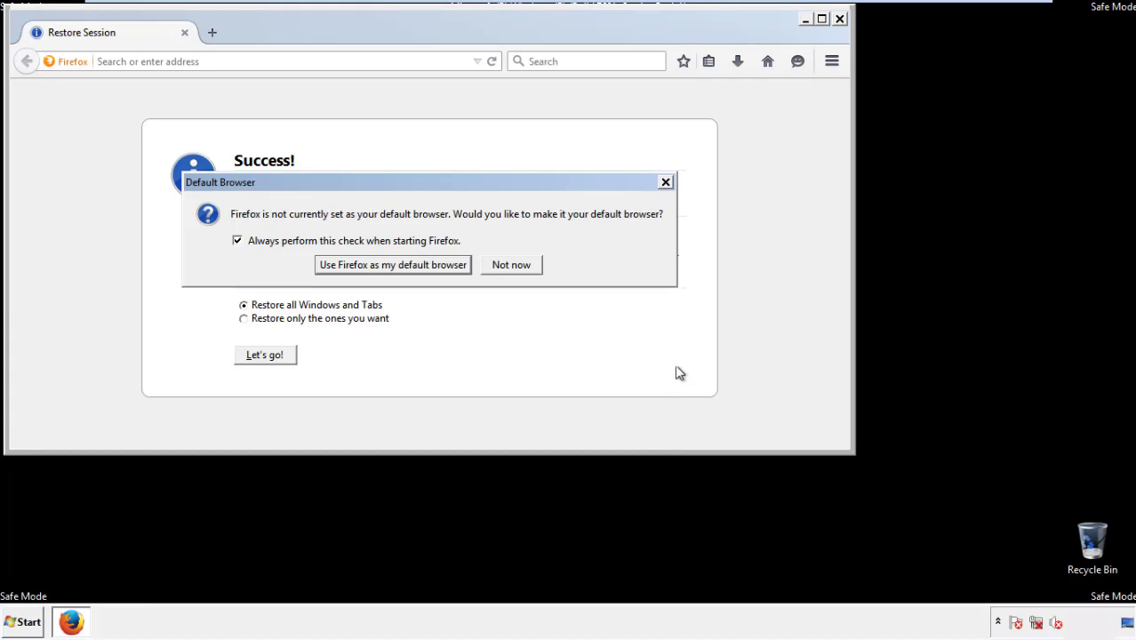
{"action": "left_click", "coordinate": [511, 265]}
{"action": "left_click", "coordinate": [839, 18]}
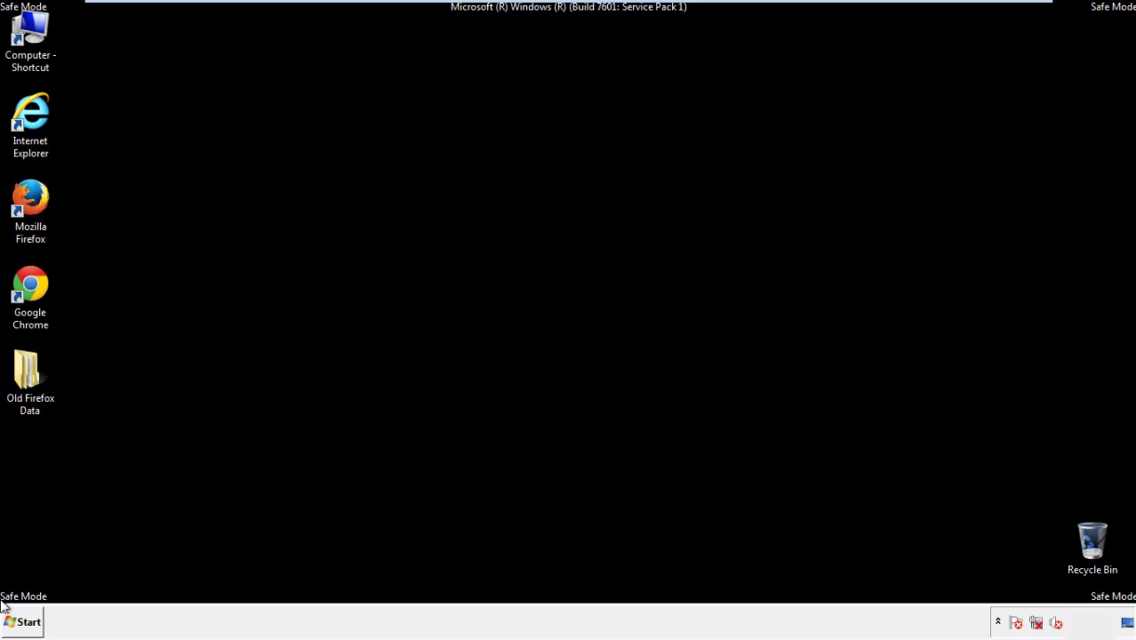
{"action": "left_click", "coordinate": [27, 282]}
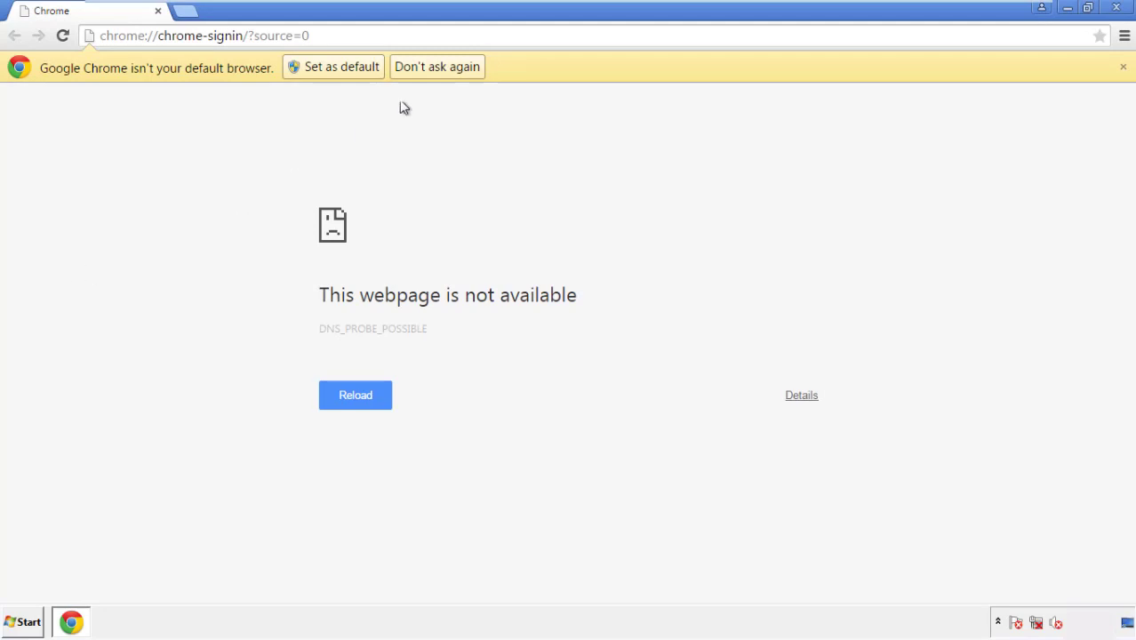
- Stop Chrome's default-browser prompt permanently and reach Clear browsing data via Settings > History
{"action": "left_click", "coordinate": [458, 72]}
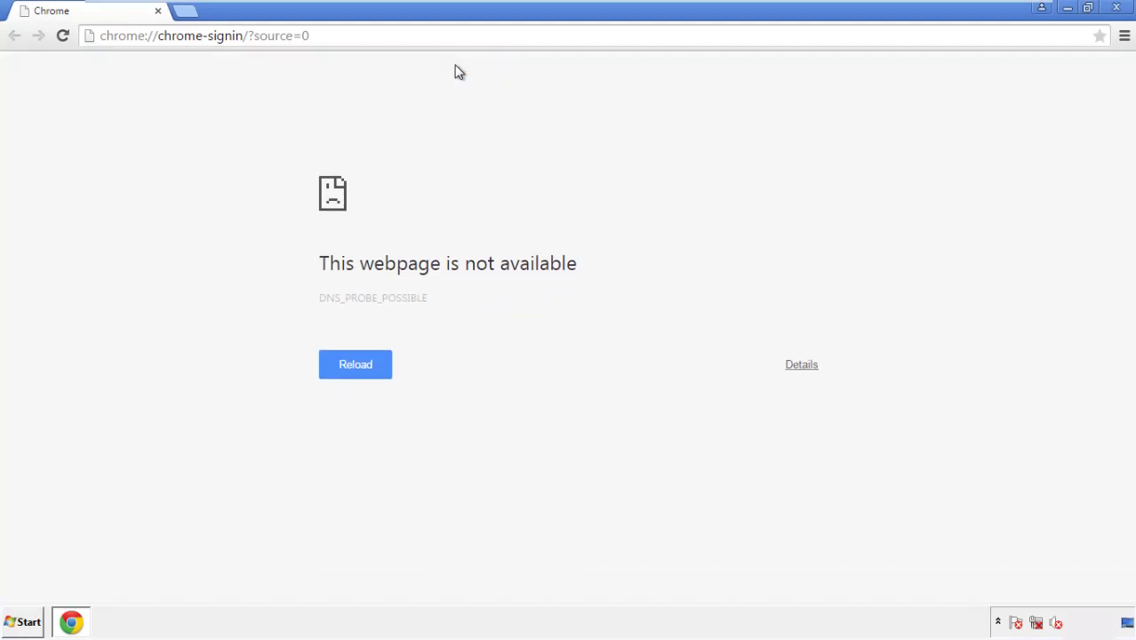
{"action": "left_click", "coordinate": [1124, 37]}
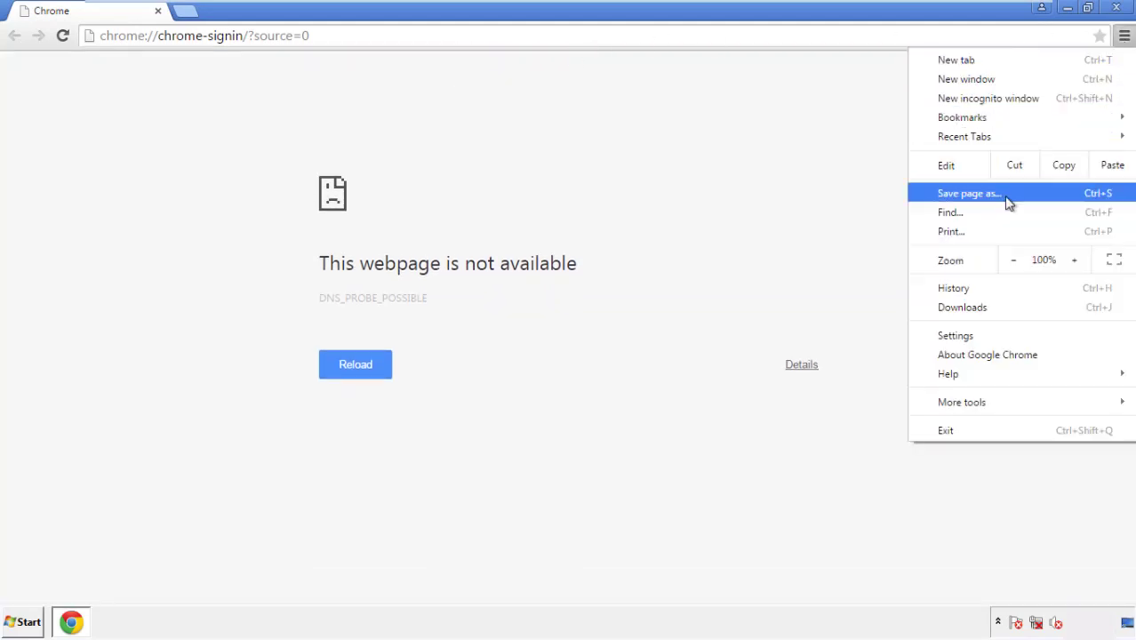
{"action": "left_click", "coordinate": [960, 336]}
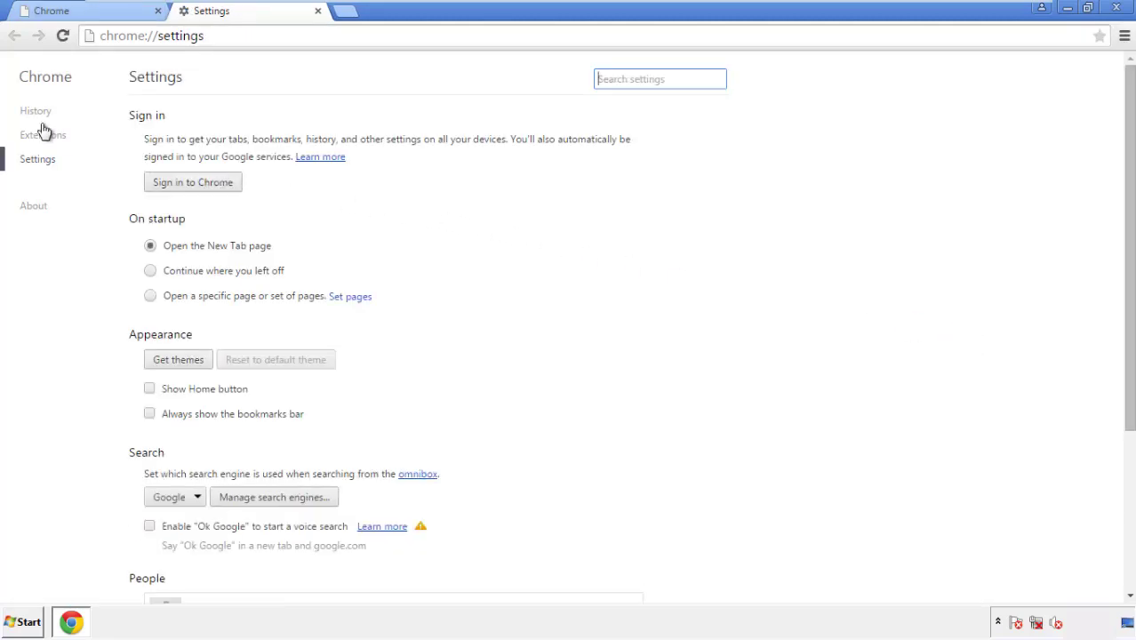
{"action": "left_click", "coordinate": [41, 114]}
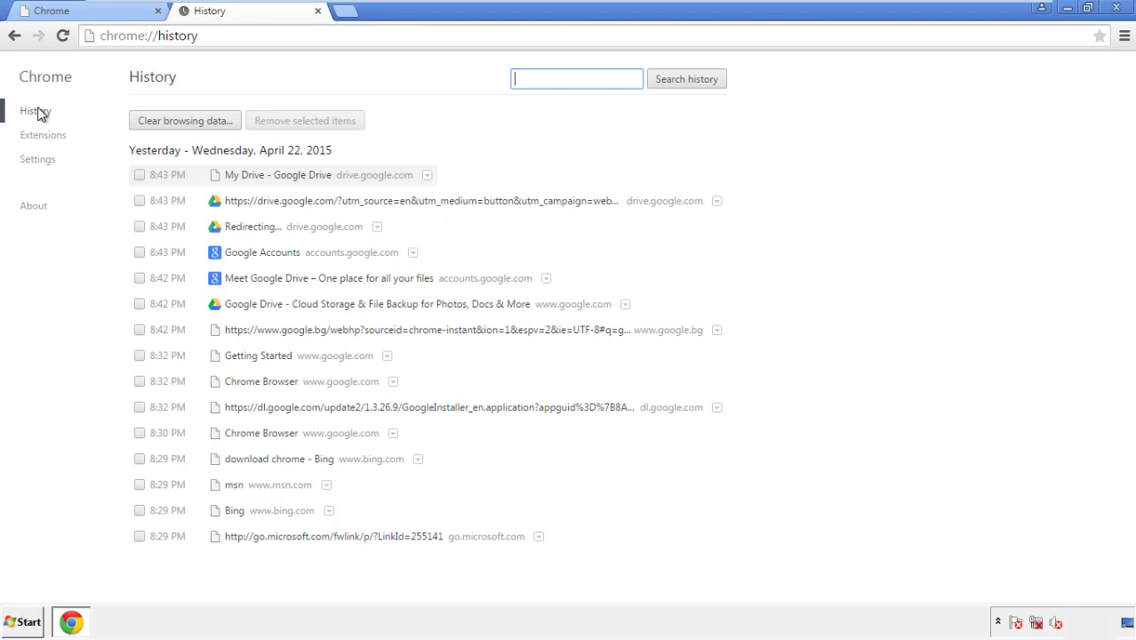
{"action": "left_click", "coordinate": [171, 124]}
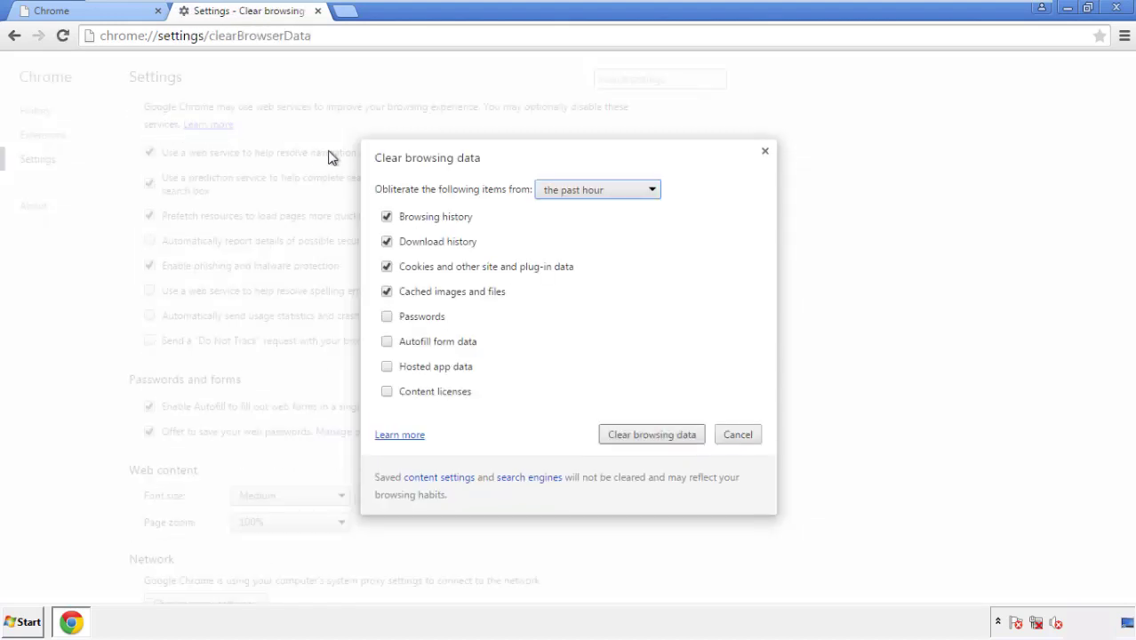
- Clear Chrome browsing data from the beginning of time, including autofill form data
{"action": "left_click", "coordinate": [569, 190]}
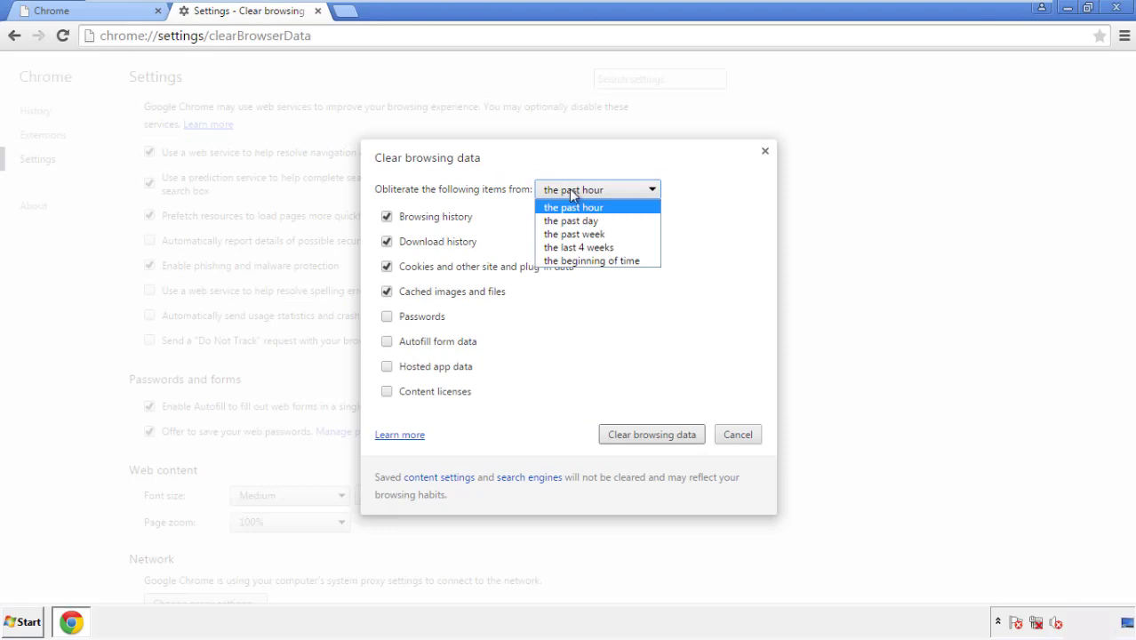
{"action": "left_click", "coordinate": [569, 261]}
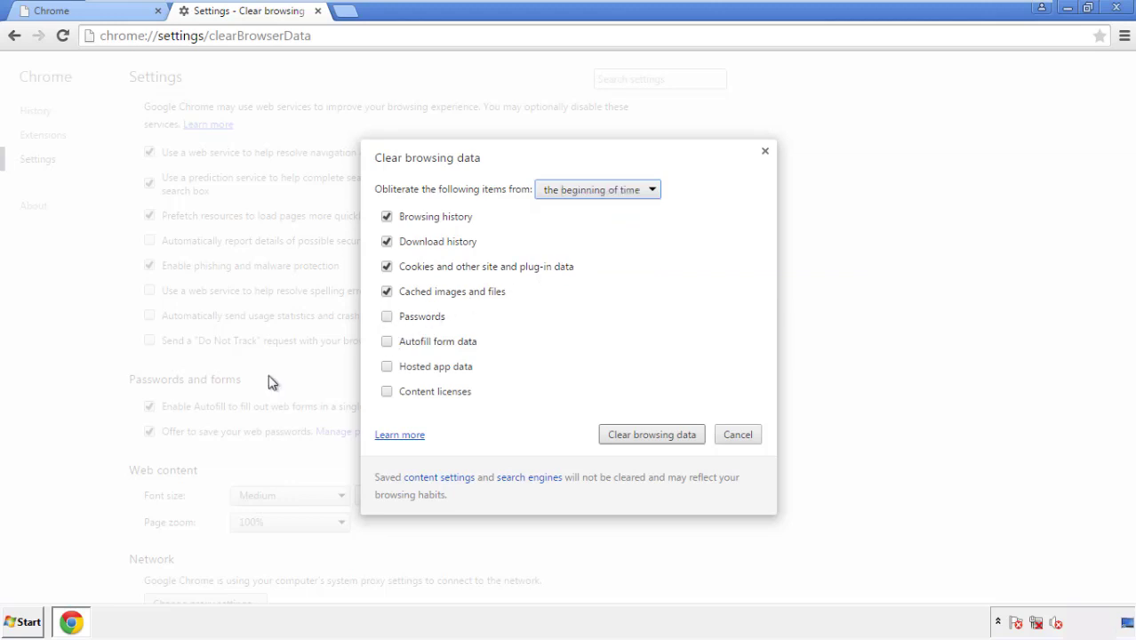
{"action": "left_click", "coordinate": [393, 345]}
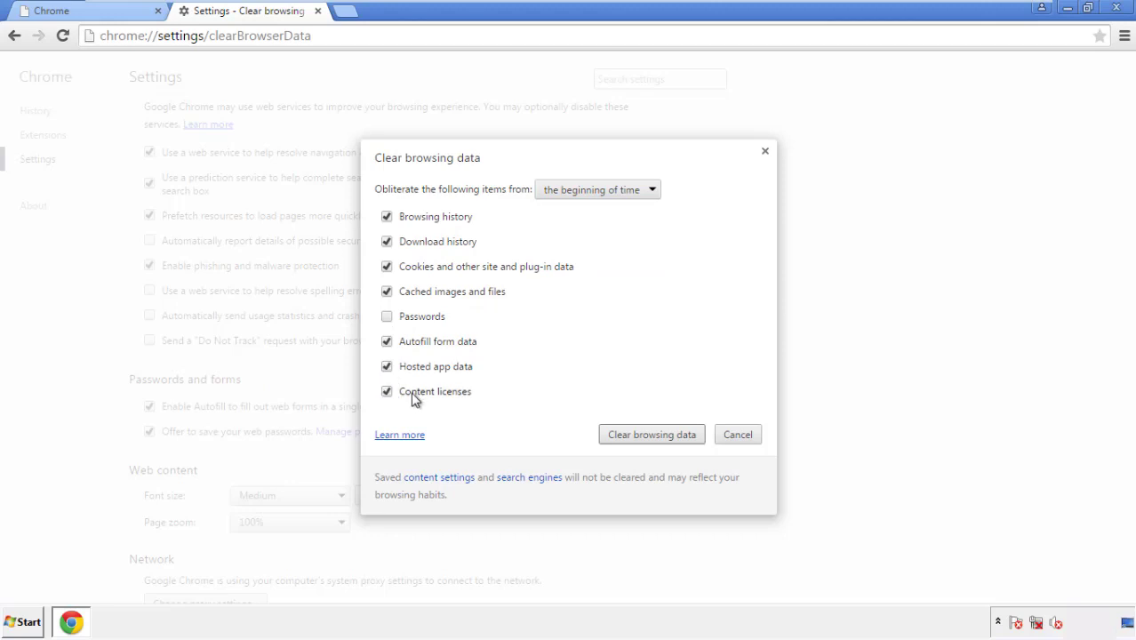
{"action": "left_click", "coordinate": [635, 437]}
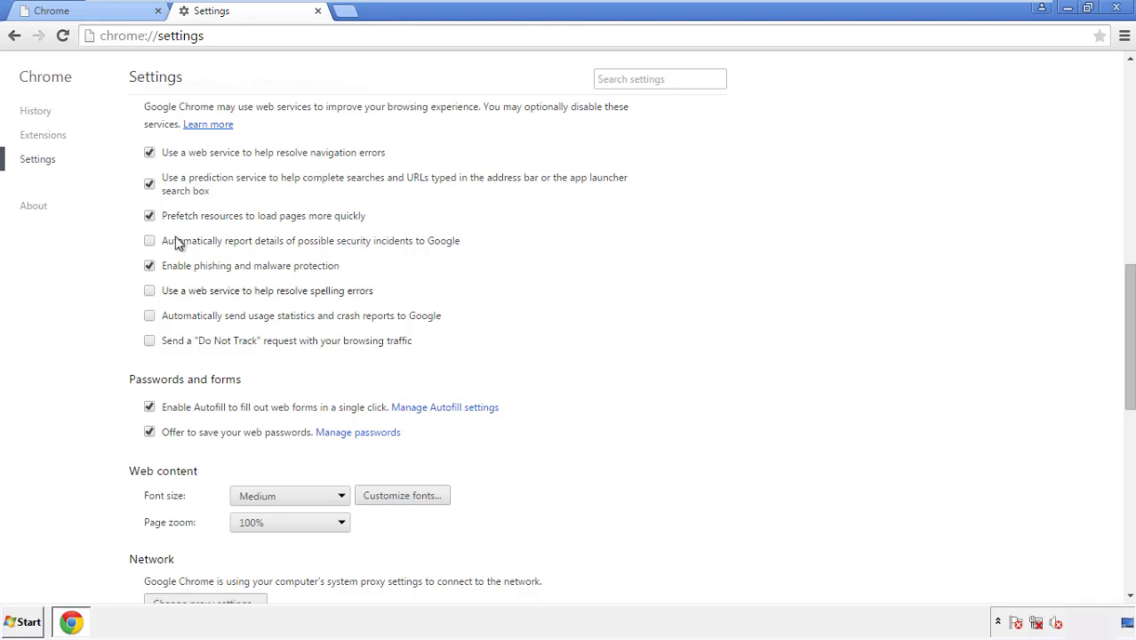
- Use Reset settings at the bottom of Chrome Settings to restore defaults, then close Chrome
{"action": "left_click_drag", "start_coordinate": [1128, 282], "coordinate": [1125, 480]}
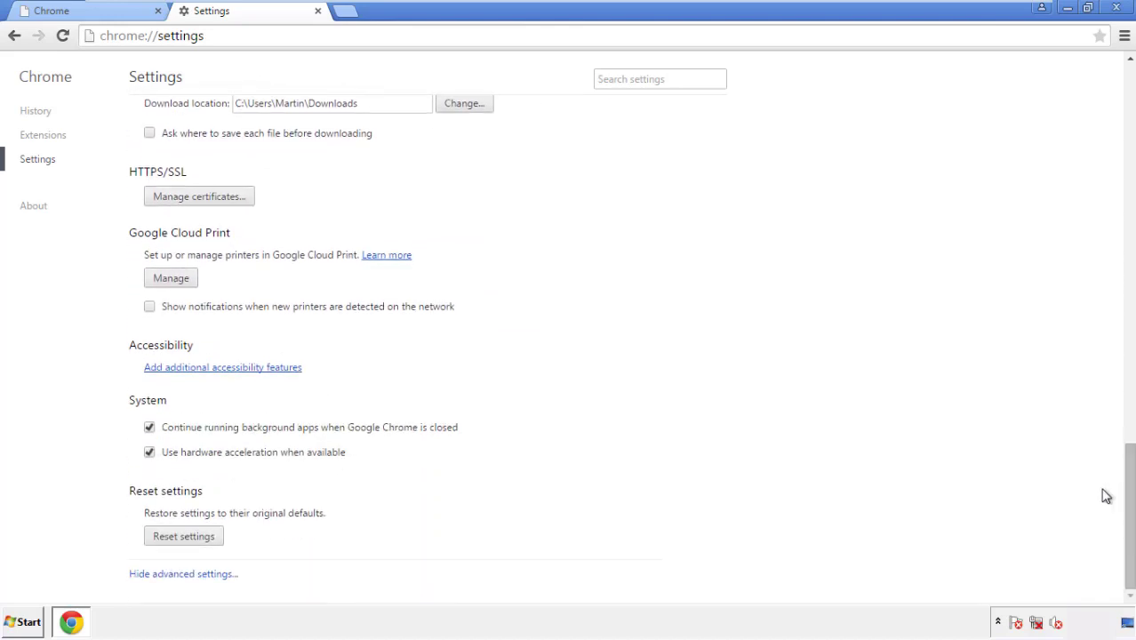
{"action": "left_click", "coordinate": [214, 544]}
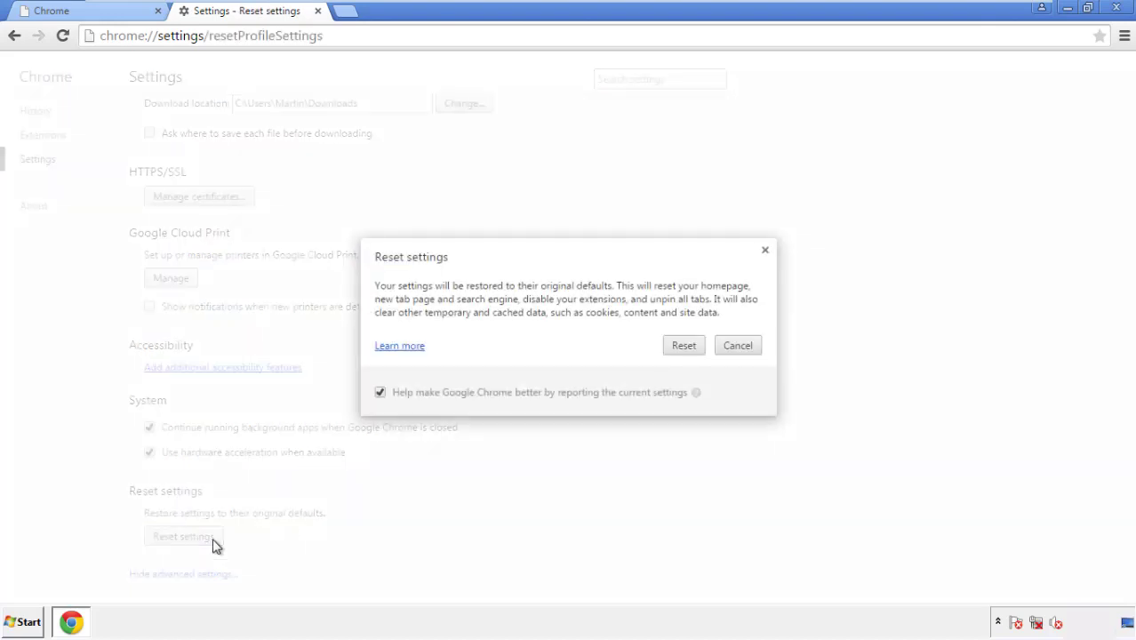
{"action": "left_click", "coordinate": [685, 346]}
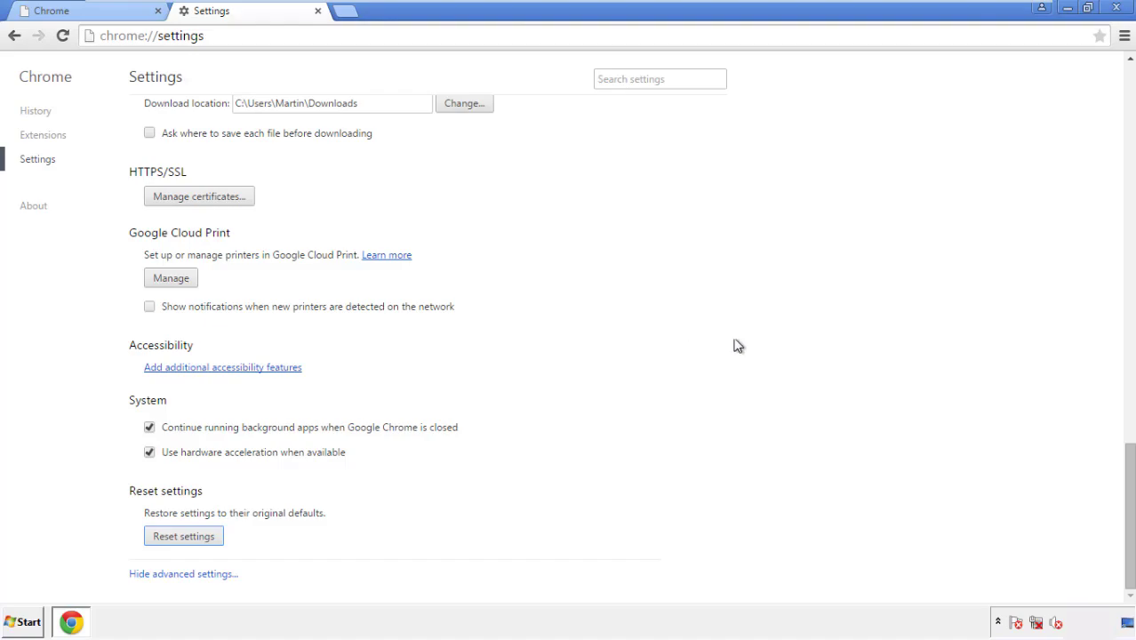
{"action": "left_click", "coordinate": [1116, 7]}
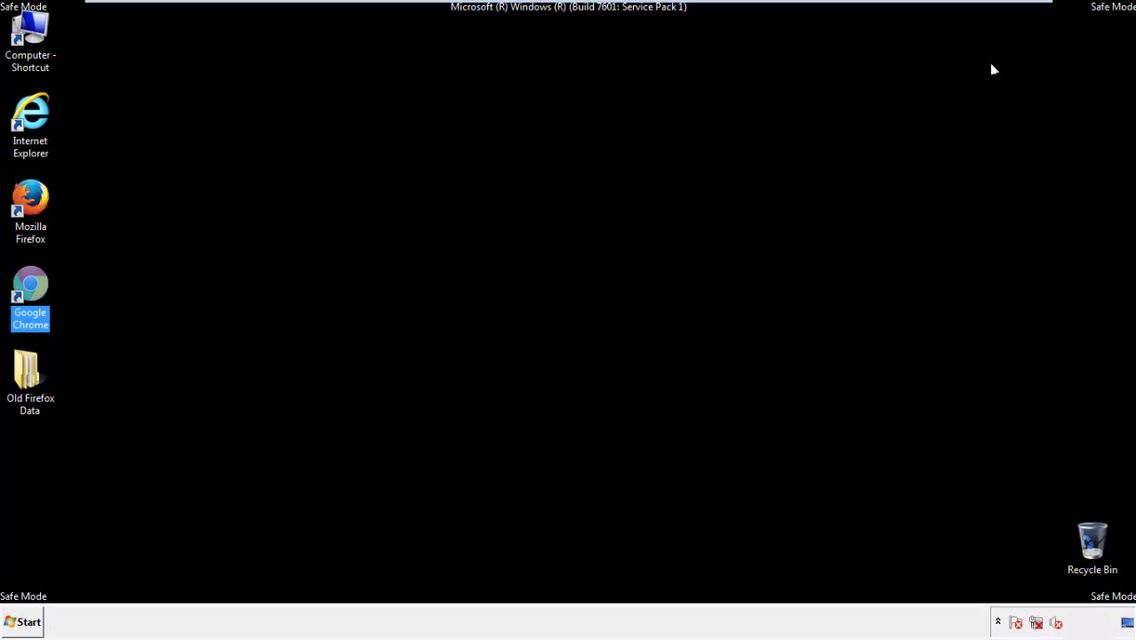
- Launch Firefox, remove the Search Mine extension in the Add-ons Manager, and close the browser
{"action": "left_click", "coordinate": [612, 287]}
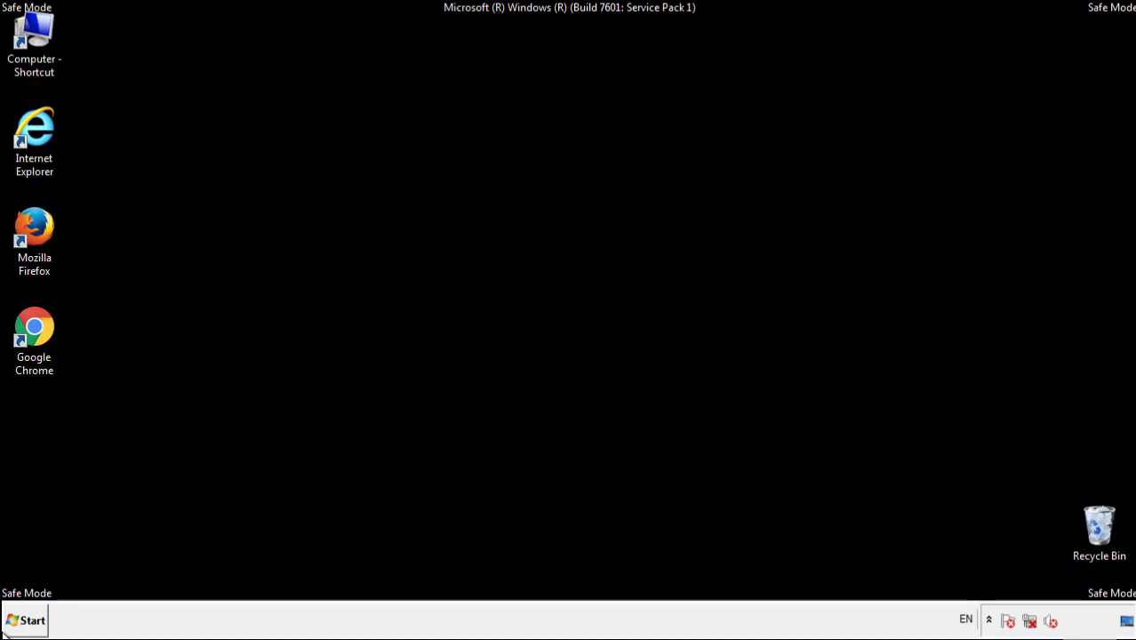
{"action": "double_click", "coordinate": [44, 222]}
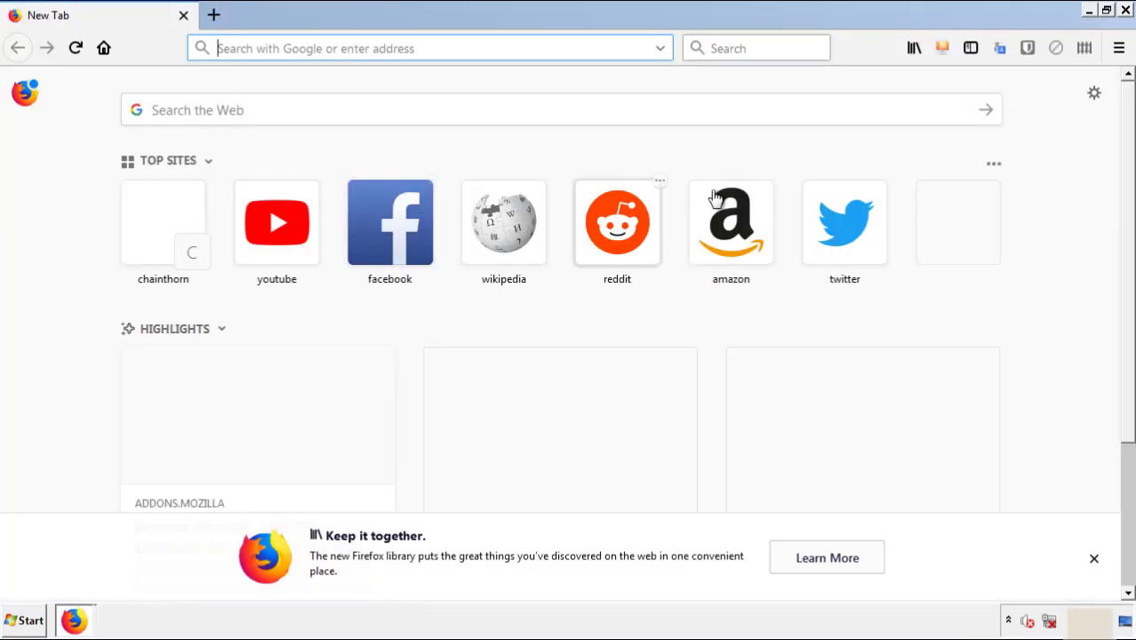
{"action": "left_click", "coordinate": [1119, 49]}
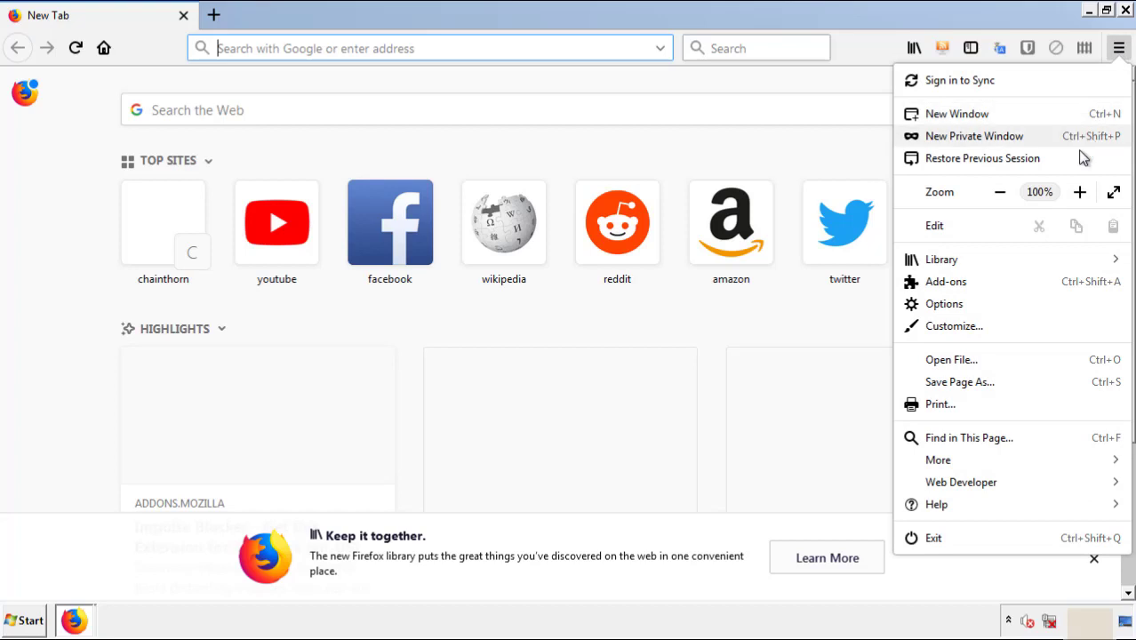
{"action": "left_click", "coordinate": [1047, 290]}
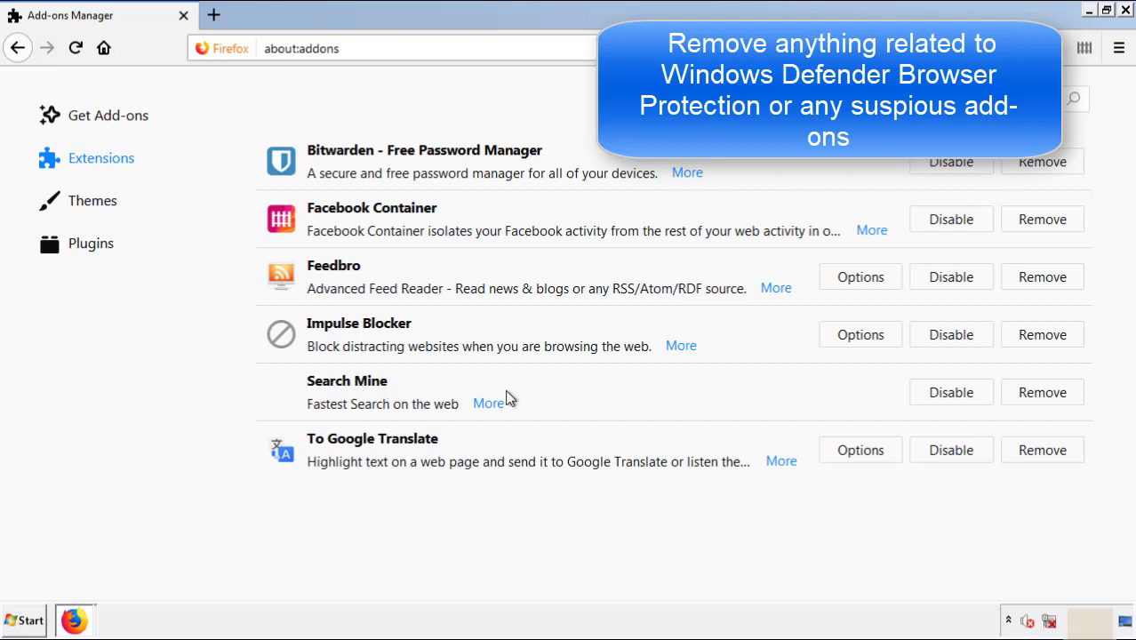
{"action": "left_click", "coordinate": [1037, 397]}
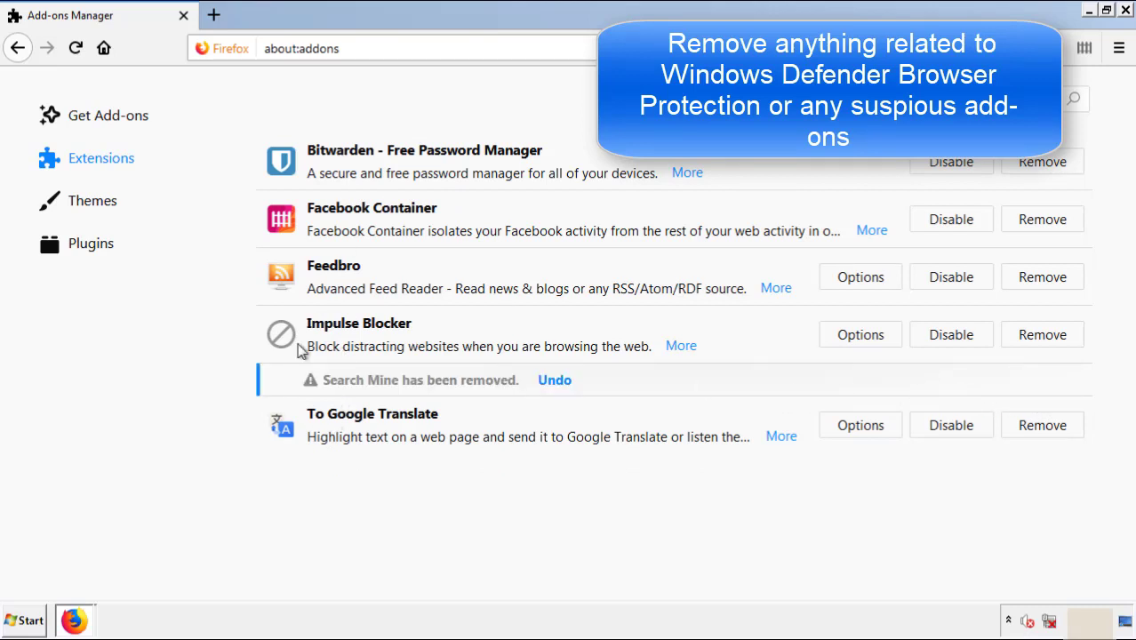
{"action": "left_click", "coordinate": [1126, 11]}
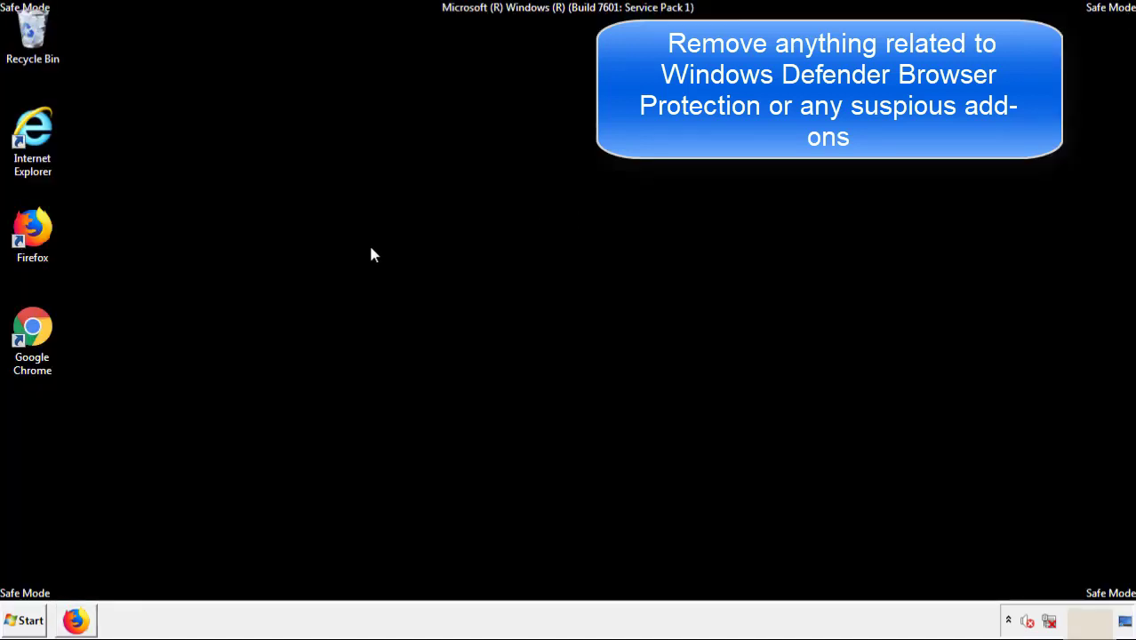
- Launch Google Chrome and bring up its Extensions page through More tools
{"action": "double_click", "coordinate": [31, 331]}
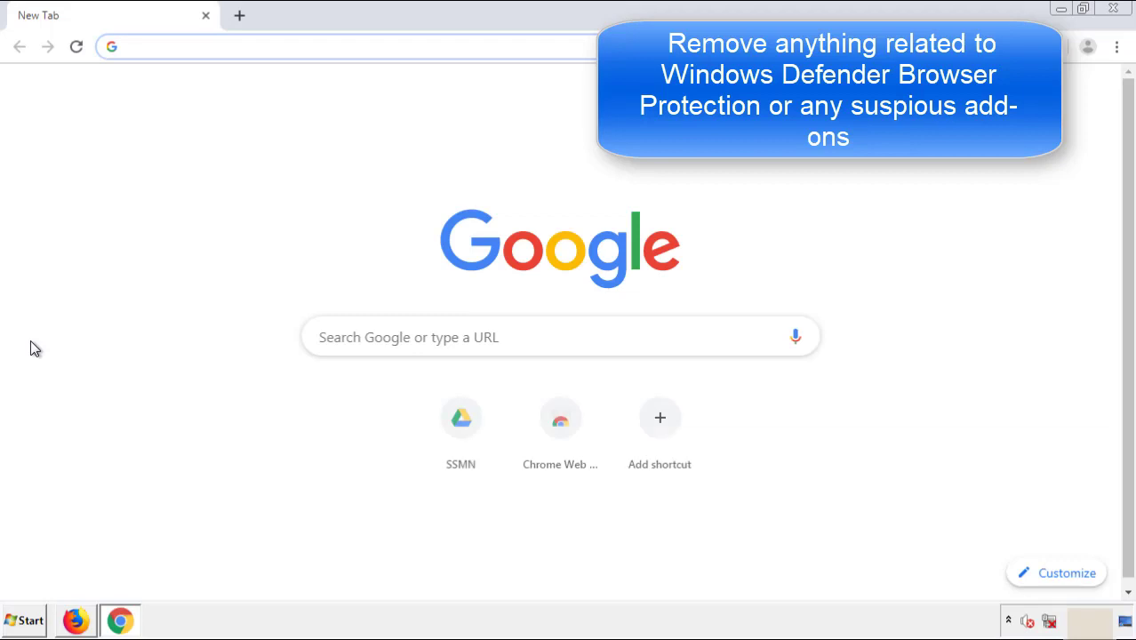
{"action": "left_click", "coordinate": [1116, 47]}
{"action": "mouse_move", "coordinate": [1016, 312]}
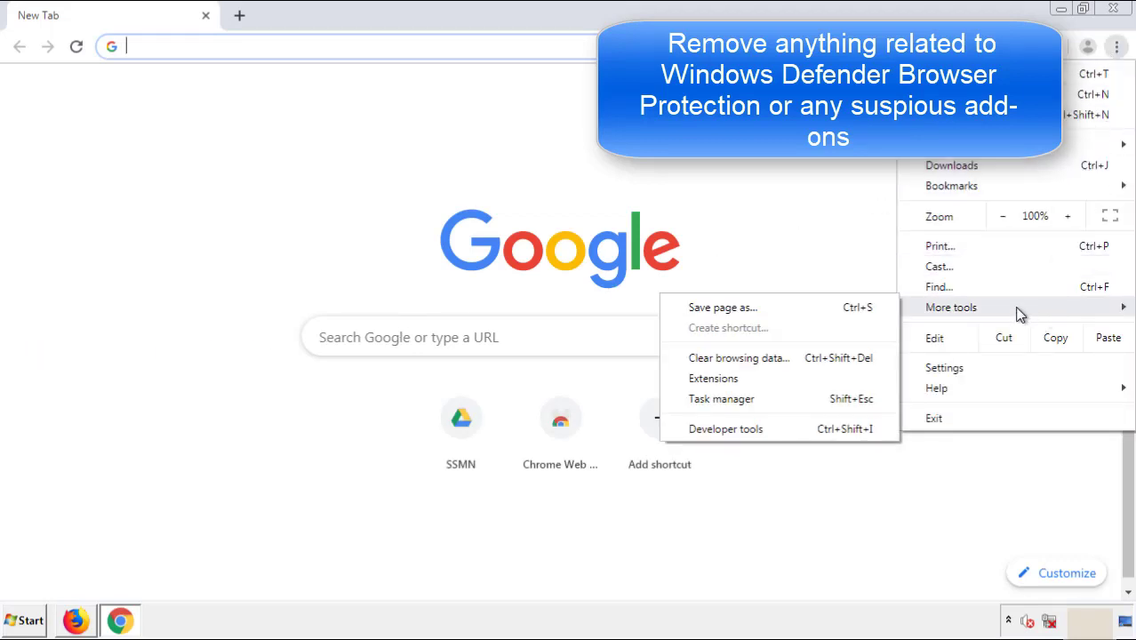
{"action": "left_click", "coordinate": [734, 377]}
{"action": "scroll", "coordinate": [321, 297], "scroll_direction": "down", "scroll_amount": 8}
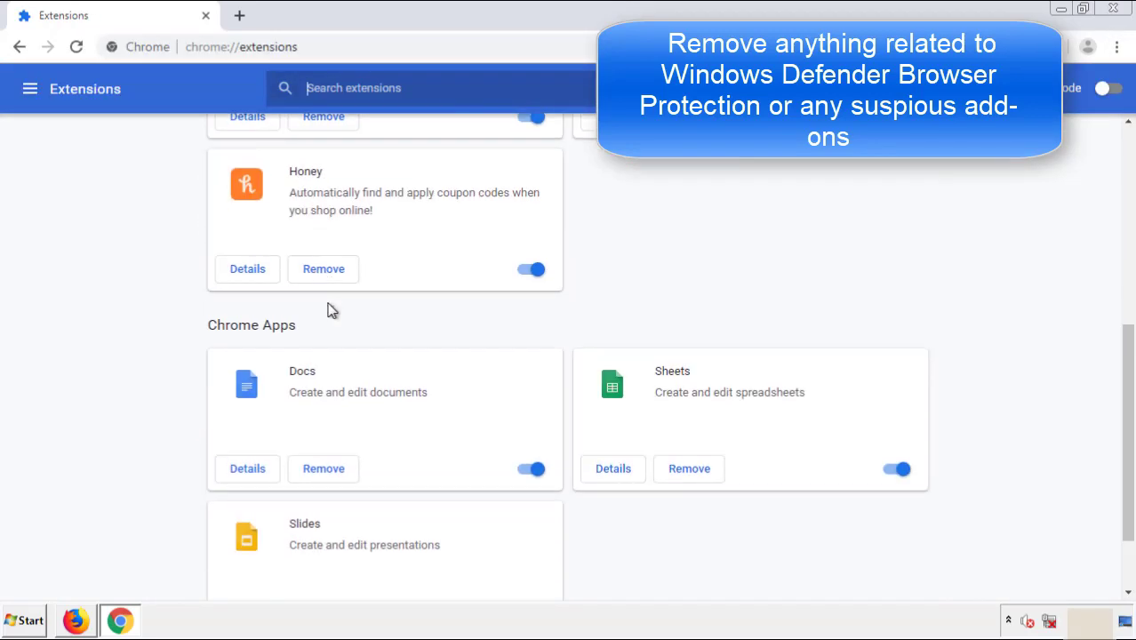
{"action": "scroll", "coordinate": [431, 326], "scroll_direction": "up", "scroll_amount": 8}
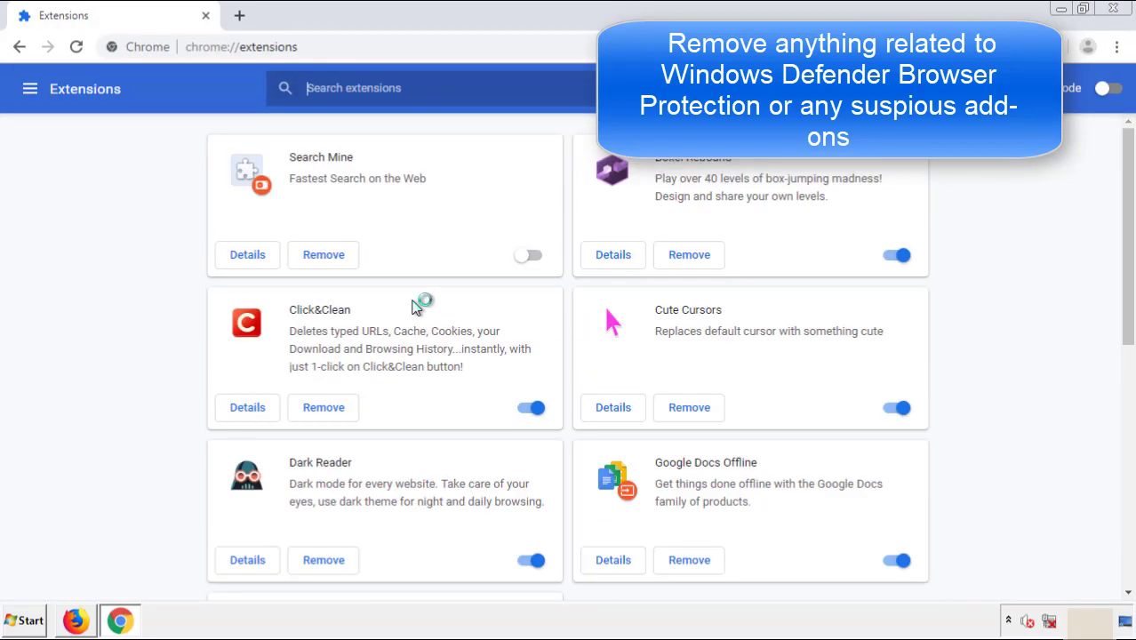
- Remove the Search Mine extension from Chrome, close the browser, and open the Start menu
{"action": "left_click", "coordinate": [311, 258]}
{"action": "left_click", "coordinate": [644, 160]}
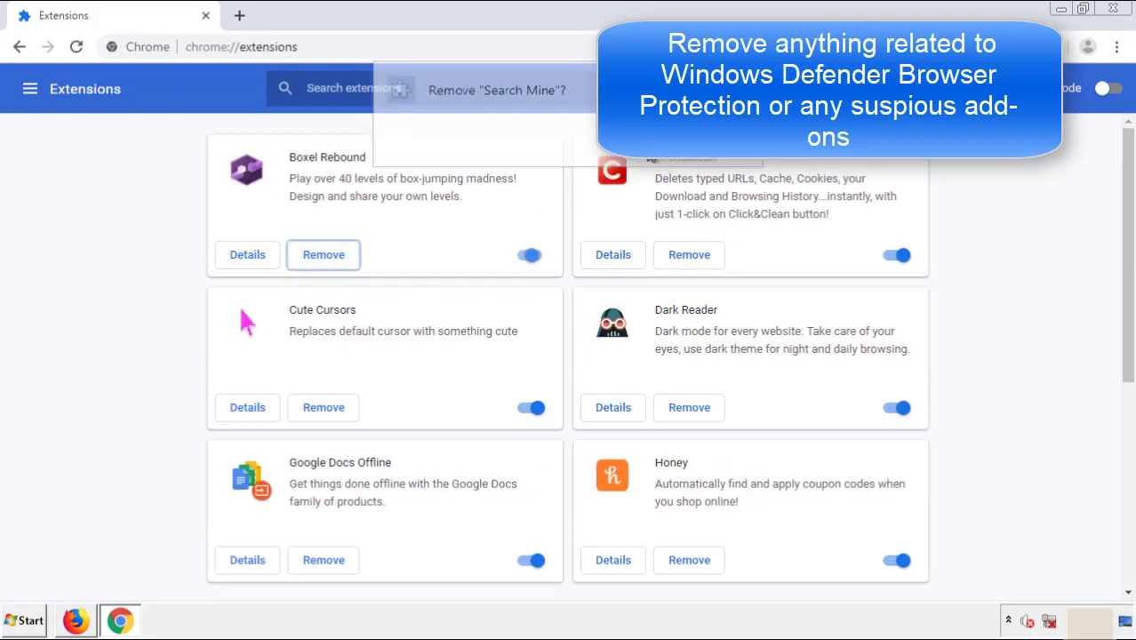
{"action": "left_click", "coordinate": [1112, 9]}
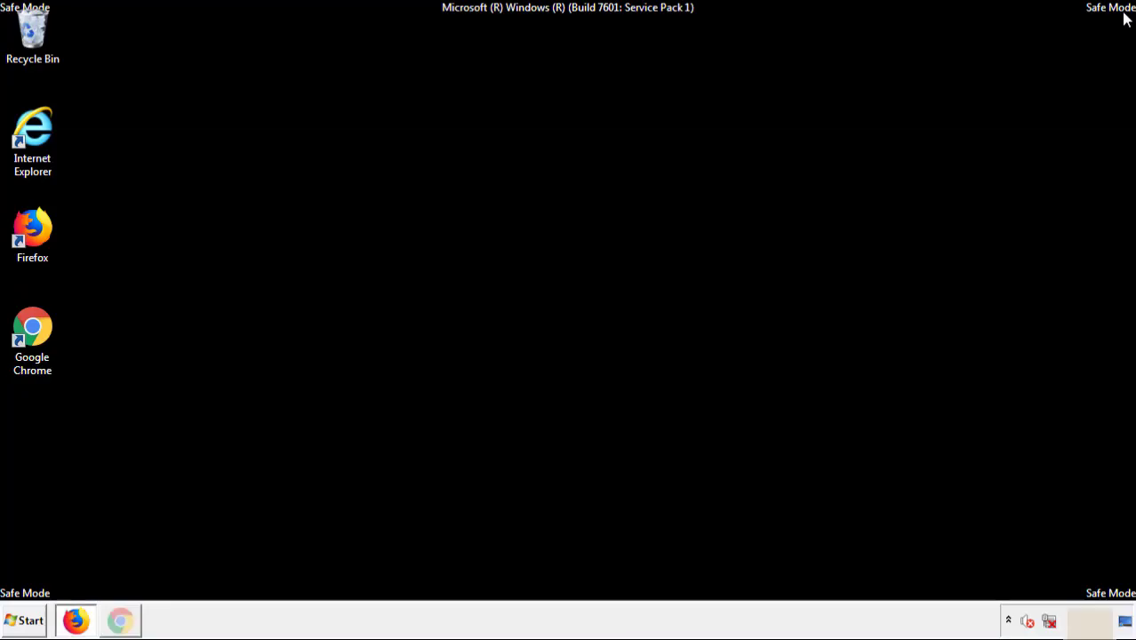
{"action": "left_click", "coordinate": [29, 625]}
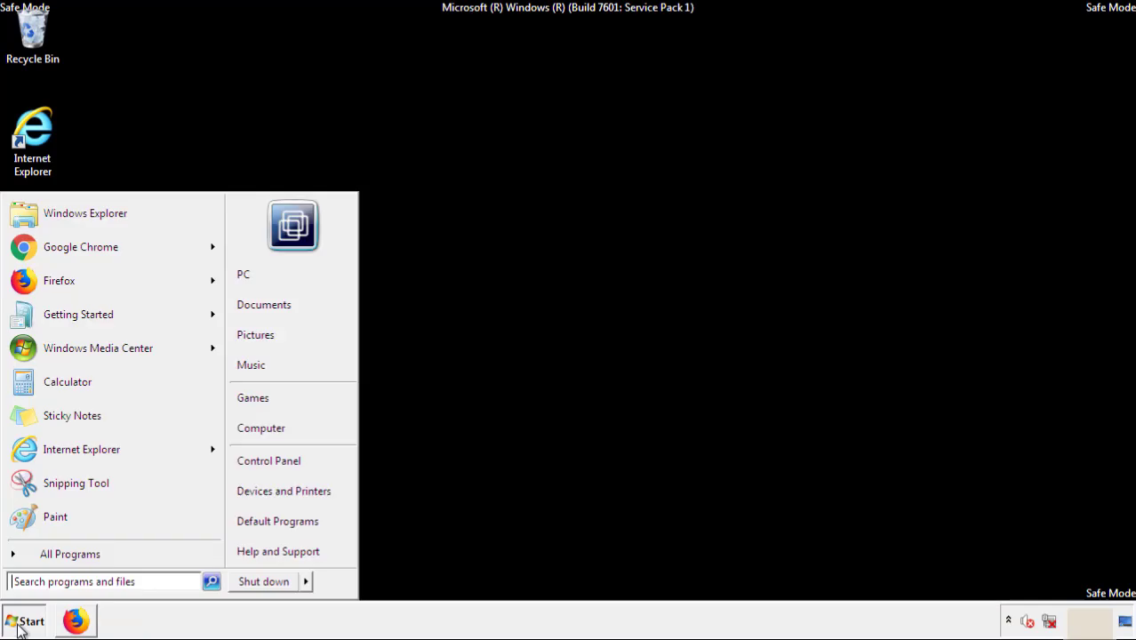